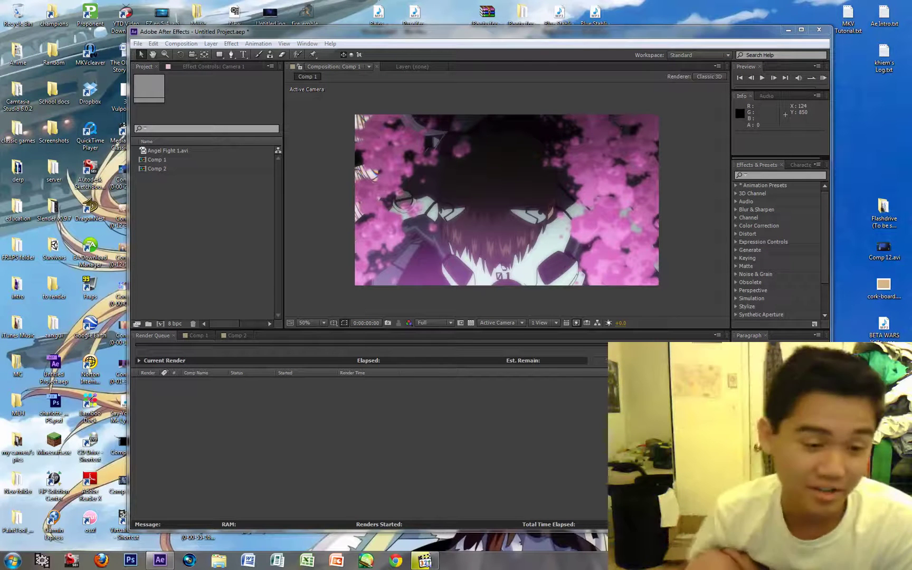
Show the Comp 1 timeline and collapse the properties of the Camera 1 layer.
left_click(198, 336)
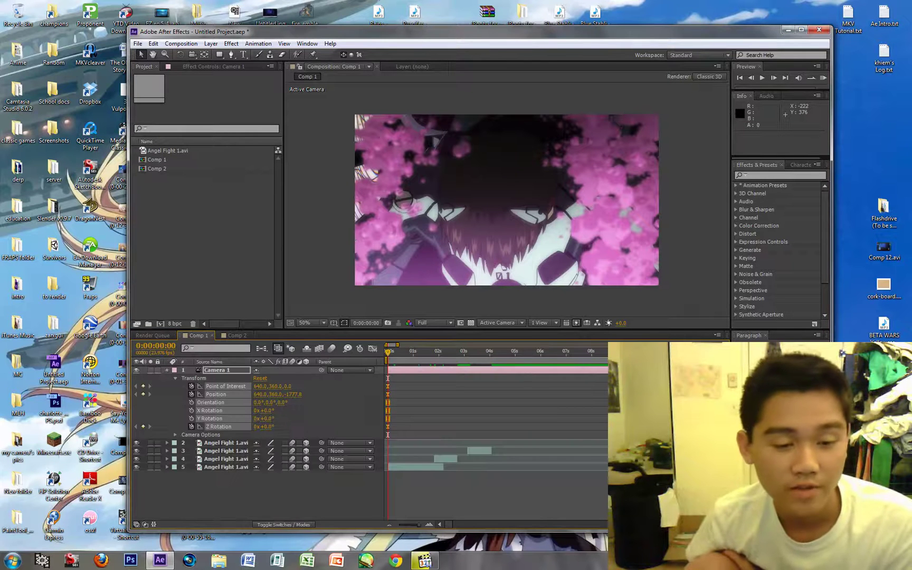
left_click(167, 370)
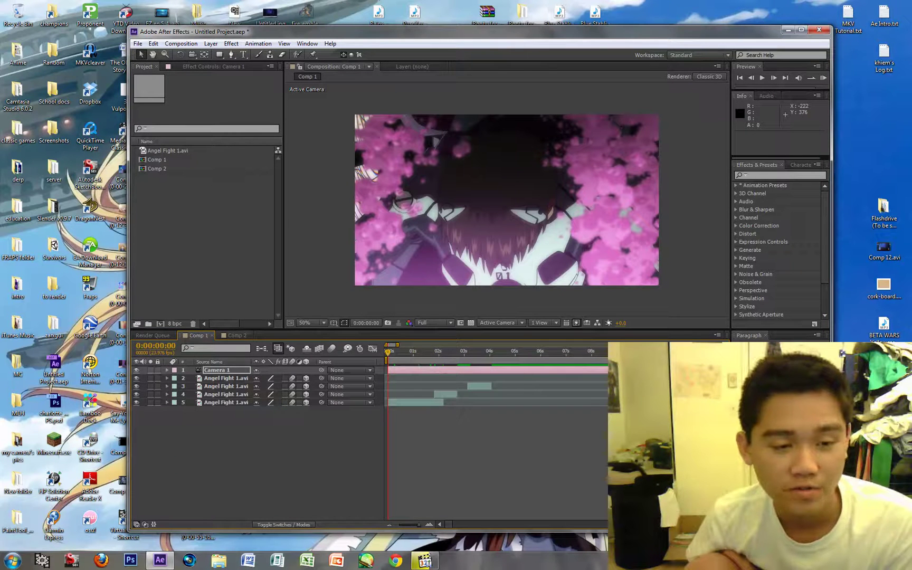
left_click(237, 335)
key("shift+comma")
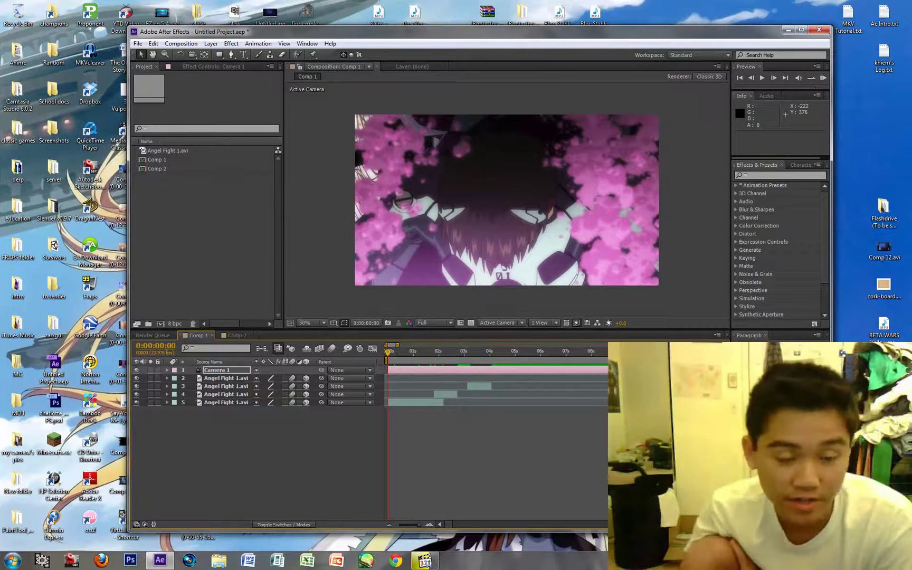
left_click_drag(328, 433, 237, 369)
left_click(295, 438)
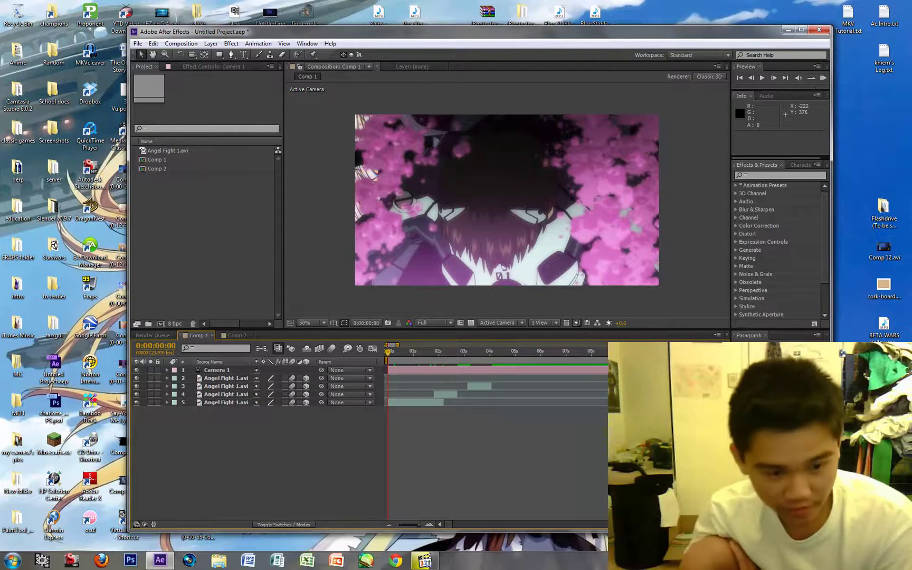
Move the last Angel Fight 1.avi clip, layer 2, earlier to start at about 4 seconds, and set the current time to 0:00:01:19.
left_click(226, 402)
left_click(226, 395)
left_click_drag(446, 352, 480, 352)
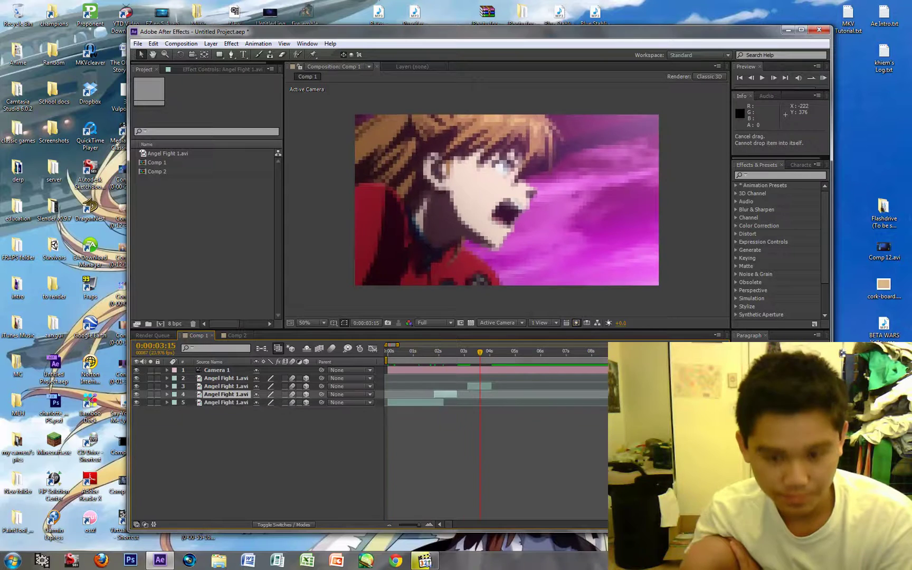
left_click_drag(399, 344, 406, 344)
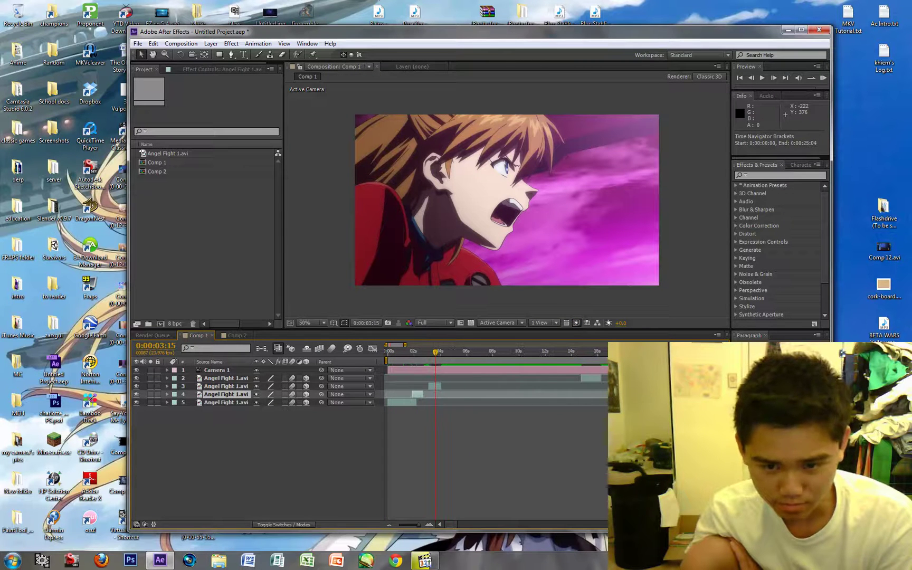
left_click_drag(591, 378, 459, 378)
left_click_drag(405, 345, 458, 351)
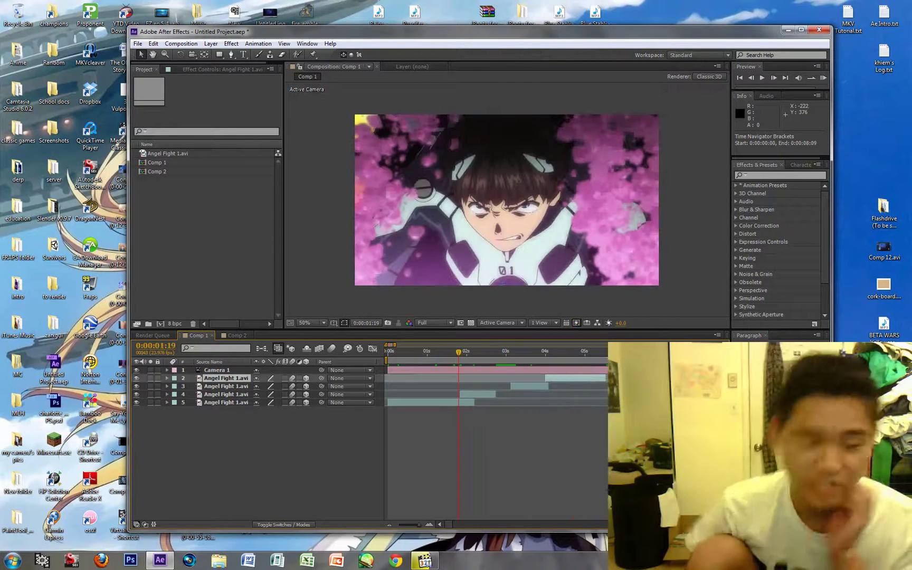
Compare the layers of Comp 2 and Comp 1, and examine the overlap between the first two clips in Comp 1.
left_click(217, 370)
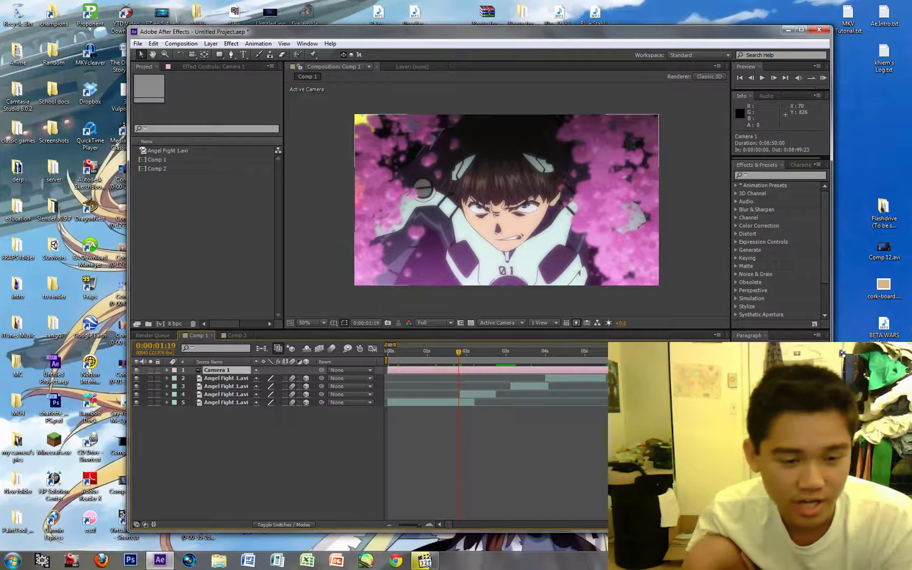
left_click(237, 335)
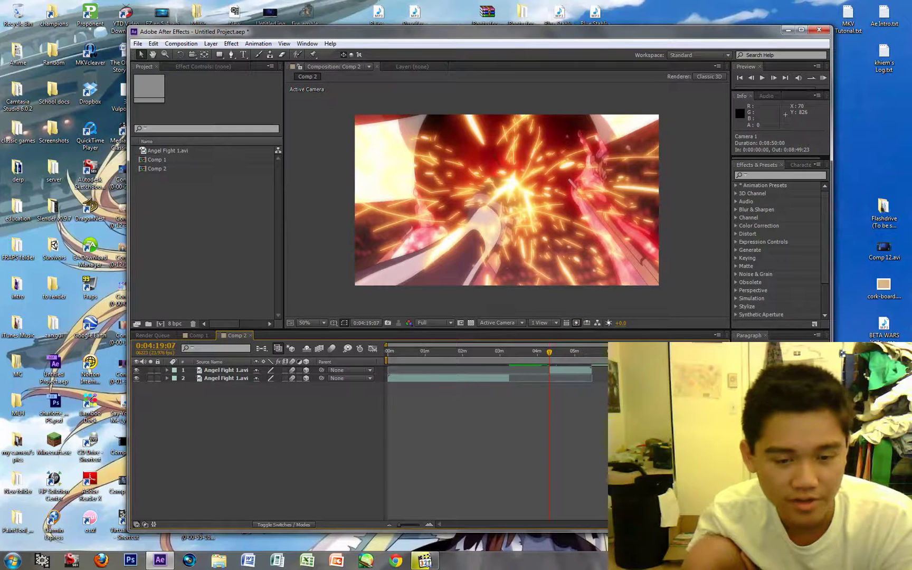
left_click(199, 336)
left_click_drag(313, 418, 298, 371)
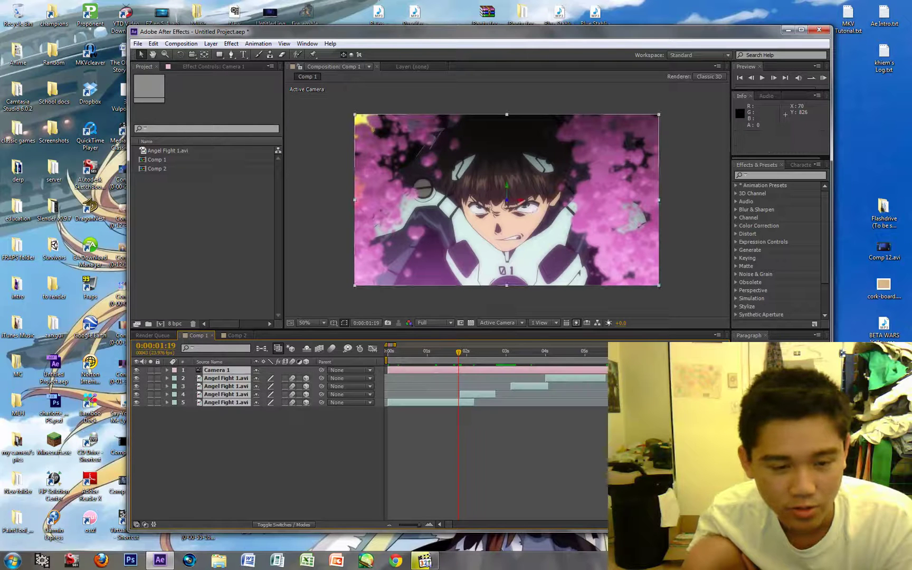
left_click(308, 434)
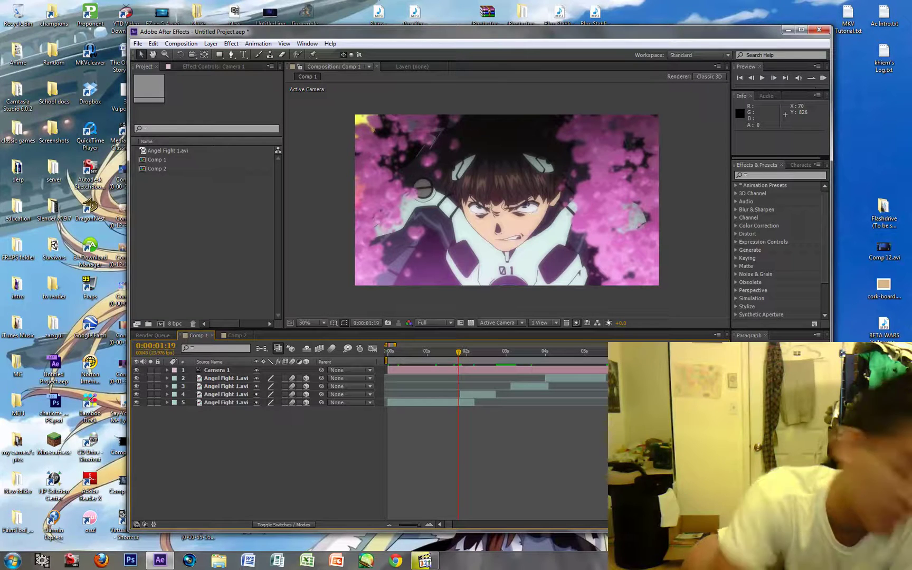
mouse_move(459, 352)
left_mouse_down()
mouse_move(388, 352)
mouse_move(507, 352)
mouse_move(450, 352)
mouse_move(465, 352)
left_mouse_up()
key("space")
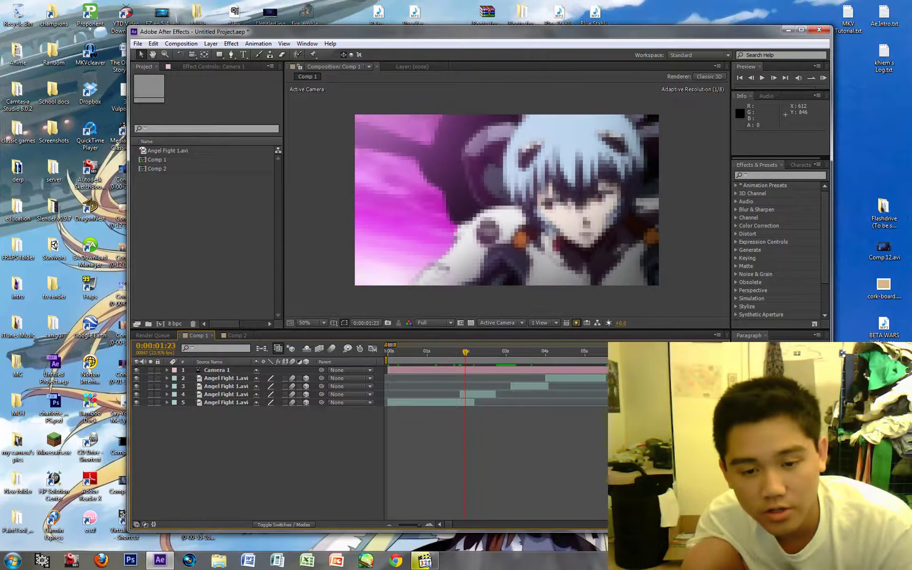
left_click(471, 394)
key("Home")
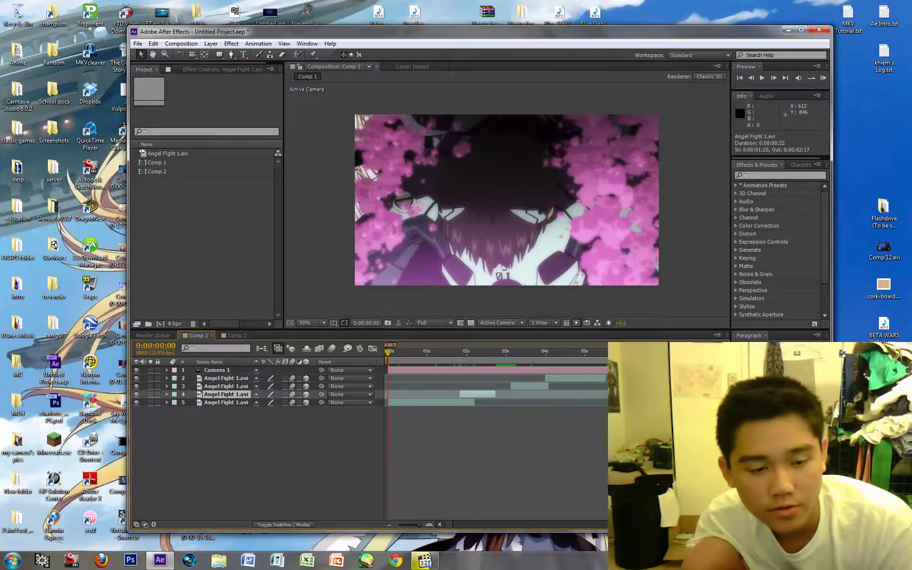
key("KP_1")
Reveal Camera 1's transform properties, select its keyframes at the start, and examine the Keyframe Velocity and Keyframe Assistant options.
left_click(167, 370)
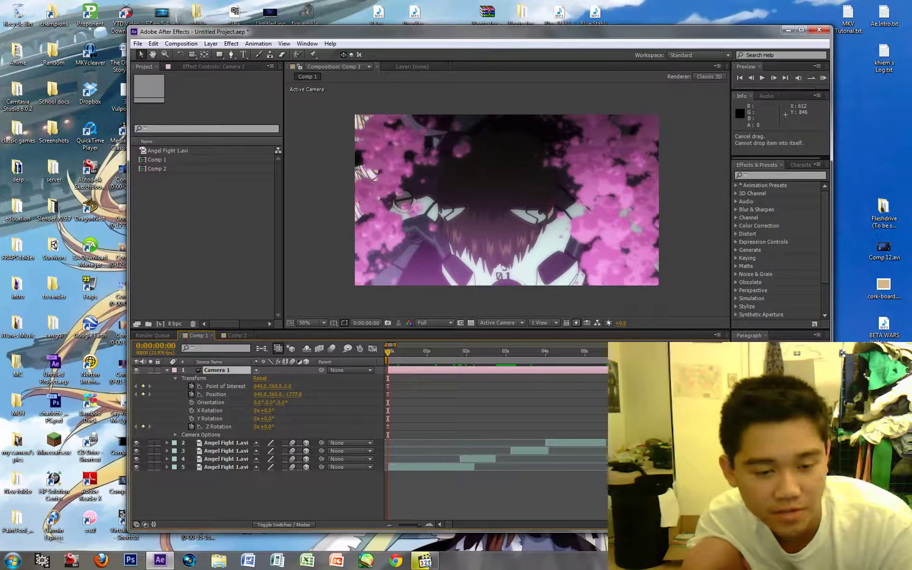
left_click_drag(400, 379, 385, 432)
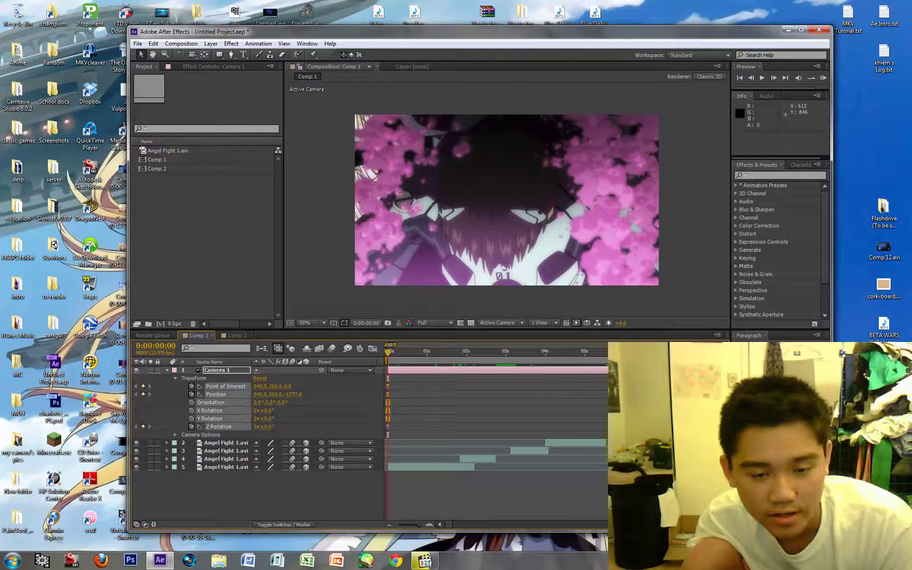
right_click(388, 428)
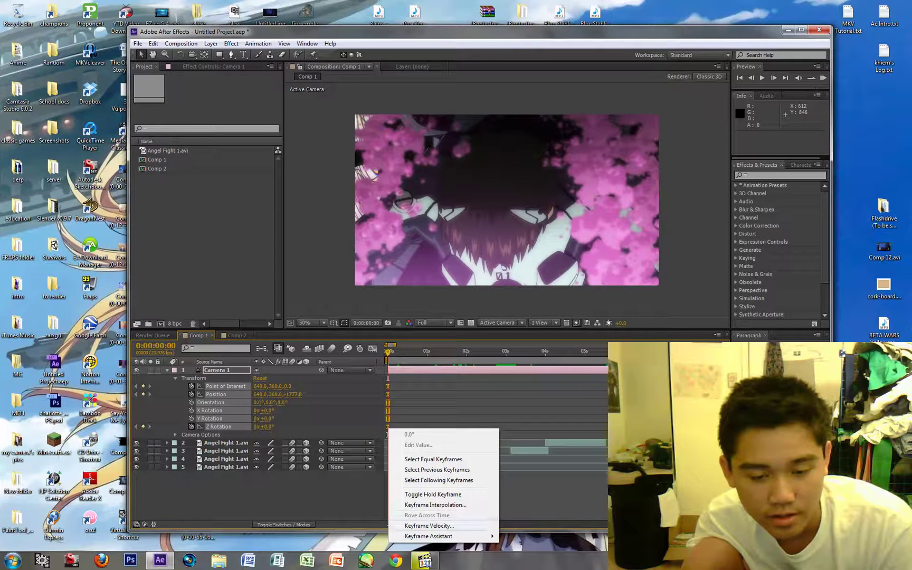
left_click(429, 526)
key("Return")
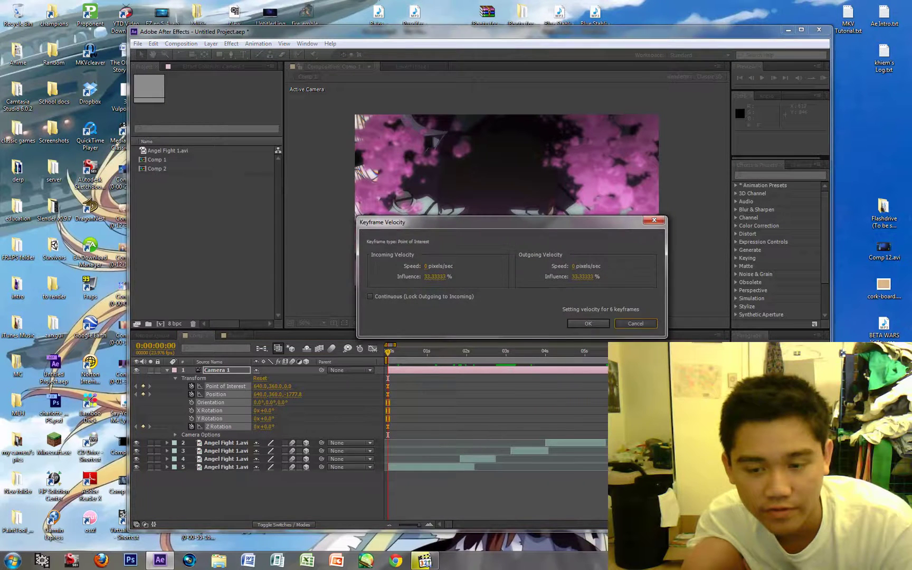
right_click(388, 386)
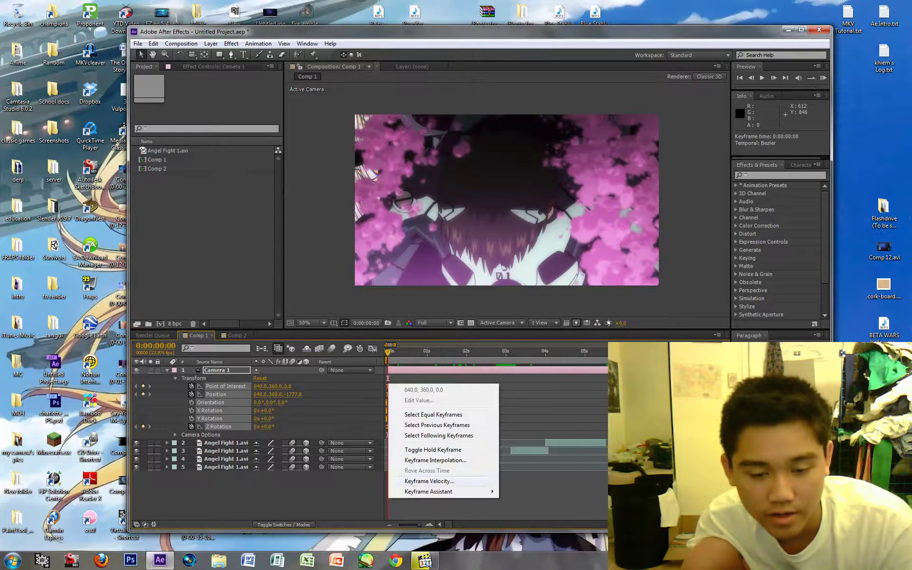
mouse_move(427, 492)
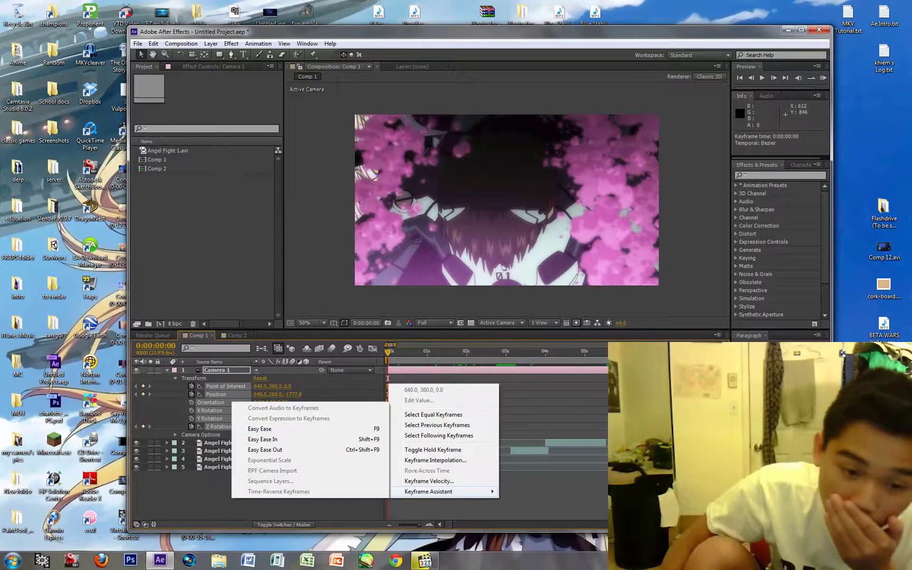
left_click(317, 508)
Try starting the second Angel Fight 1.avi clip at 0:00:01:15.
mouse_move(387, 352)
left_mouse_down()
mouse_move(403, 352)
mouse_move(388, 352)
left_mouse_up()
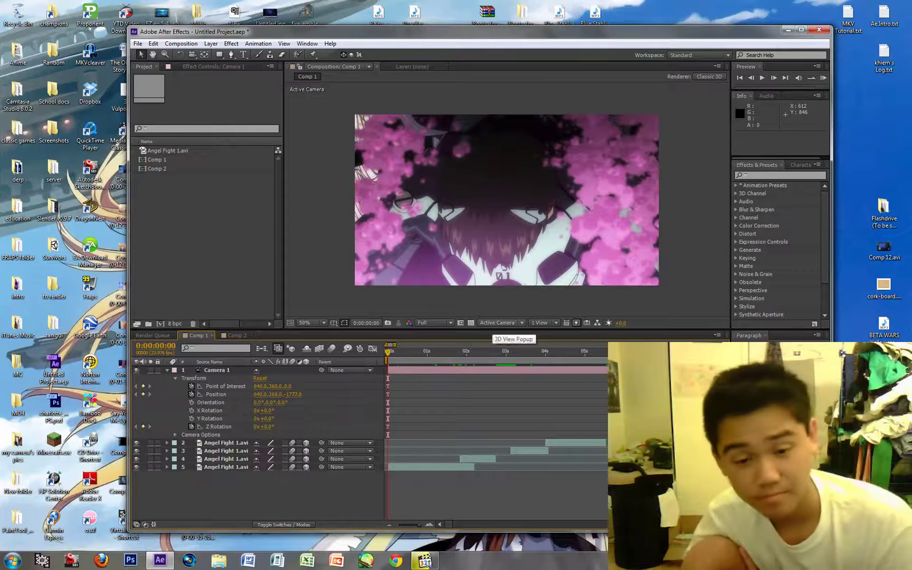
left_click_drag(388, 352, 421, 370)
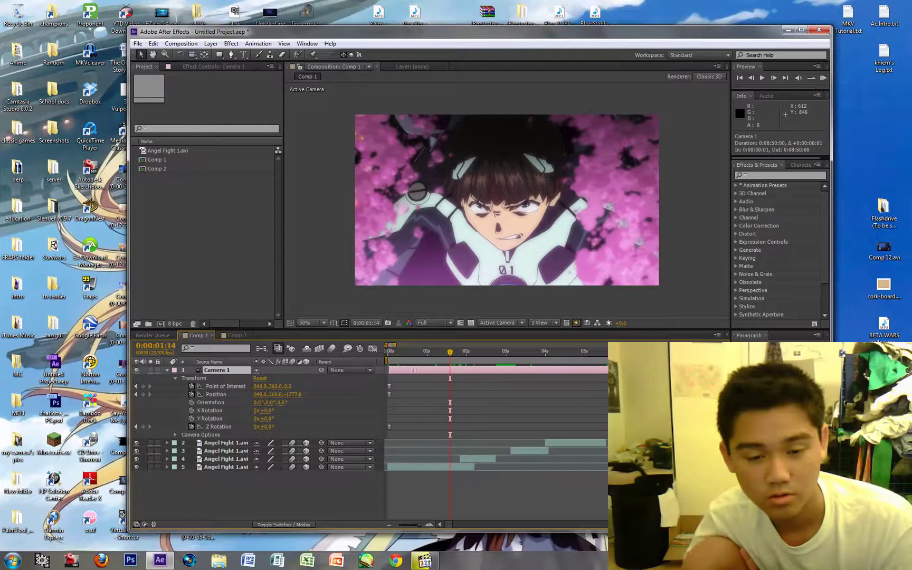
mouse_move(450, 352)
left_mouse_down()
mouse_move(464, 351)
mouse_move(452, 352)
left_mouse_up()
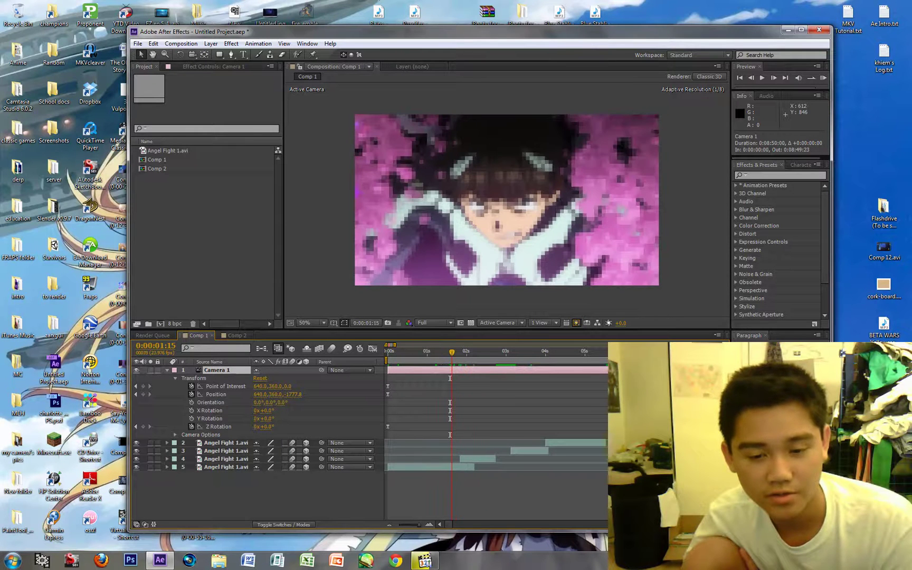
left_click(447, 467)
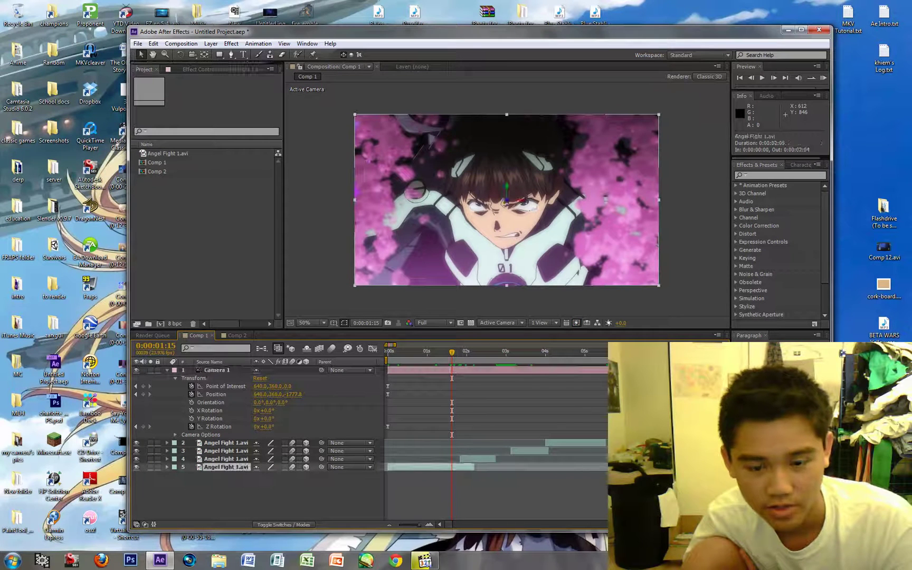
left_click_drag(478, 459, 469, 459)
Move the second Angel Fight 1.avi clip, layer 4, to start at 0:00:01:19 and set the current time there.
left_click_drag(452, 352, 474, 352)
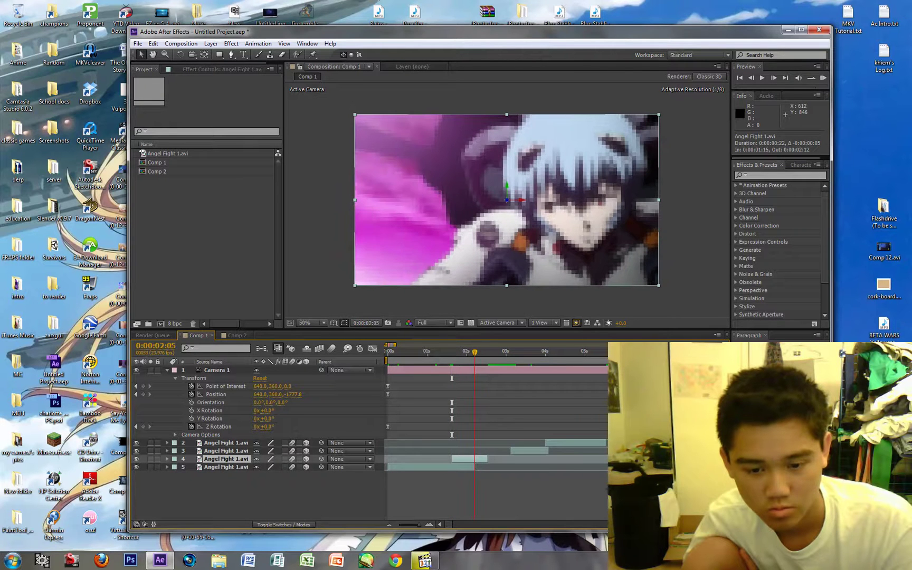
left_click_drag(470, 459, 476, 459)
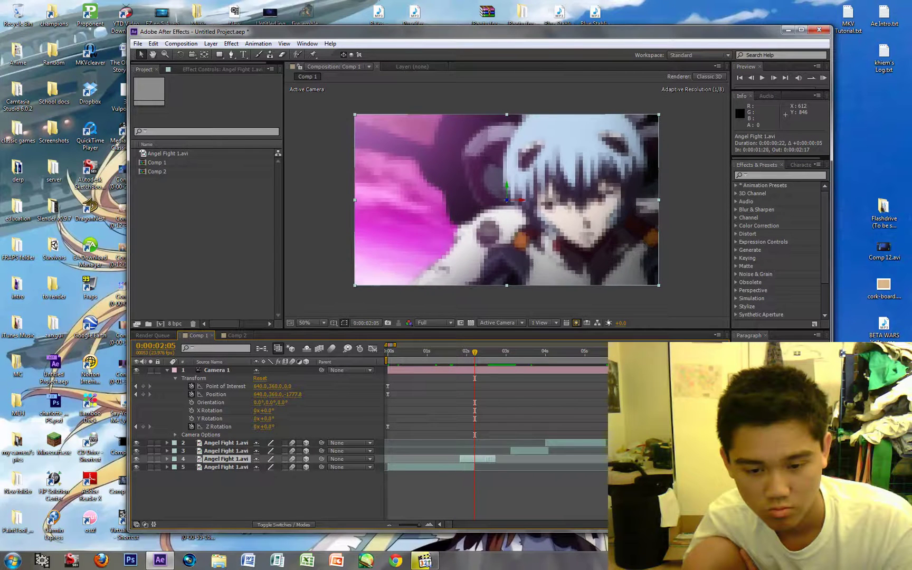
left_click_drag(475, 352, 458, 352)
Move the Camera 1 layer to start at 0:00:01:19 and split the first Angel Fight 1.avi clip at that time.
left_click(216, 370)
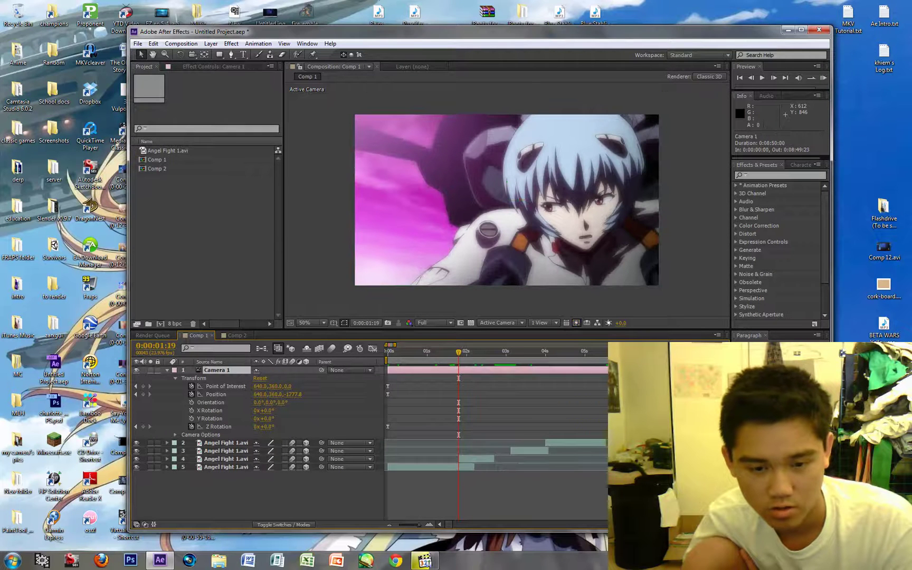
left_click_drag(393, 379, 386, 430)
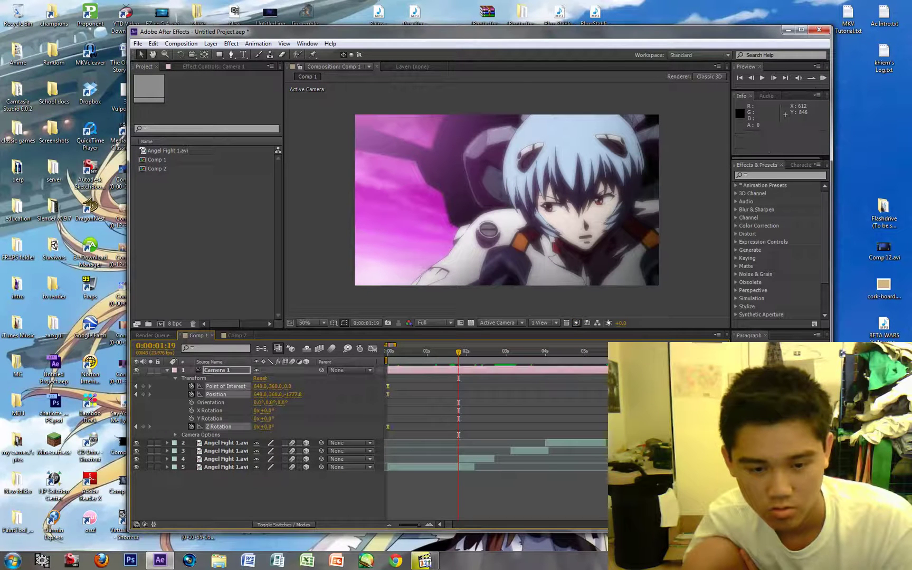
left_click_drag(420, 370, 490, 370)
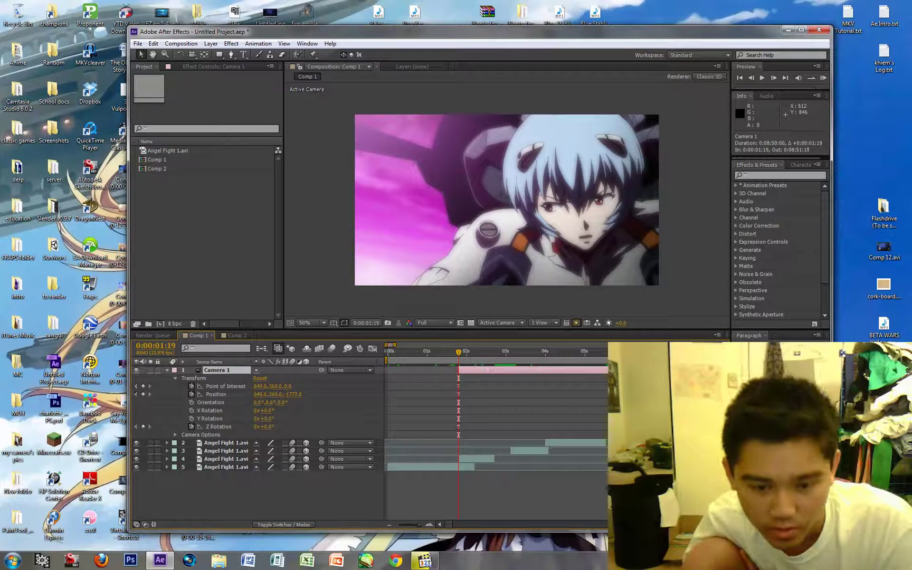
left_click(449, 467)
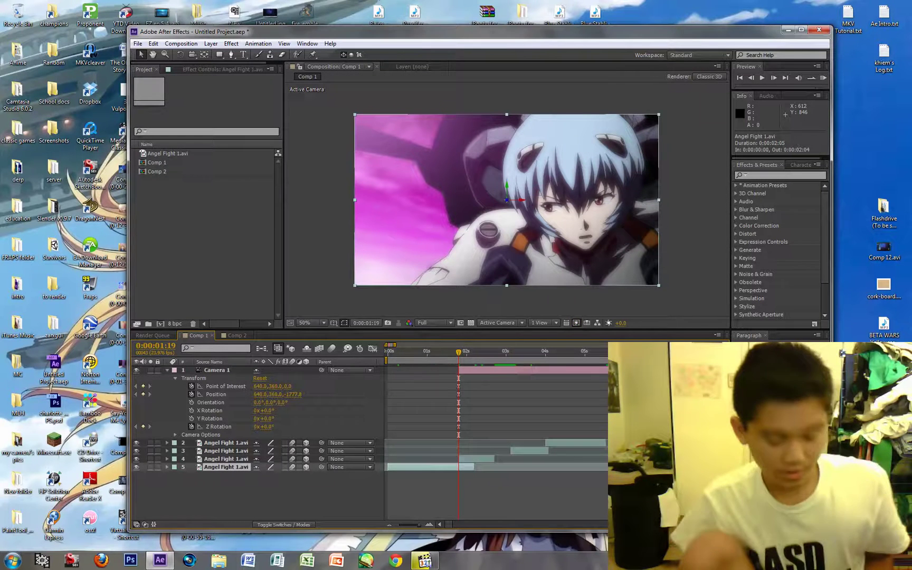
key("ctrl+shift+d")
Split the Camera 1 layer and the second Angel Fight 1.avi clip at 0:00:02:09.
key("space")
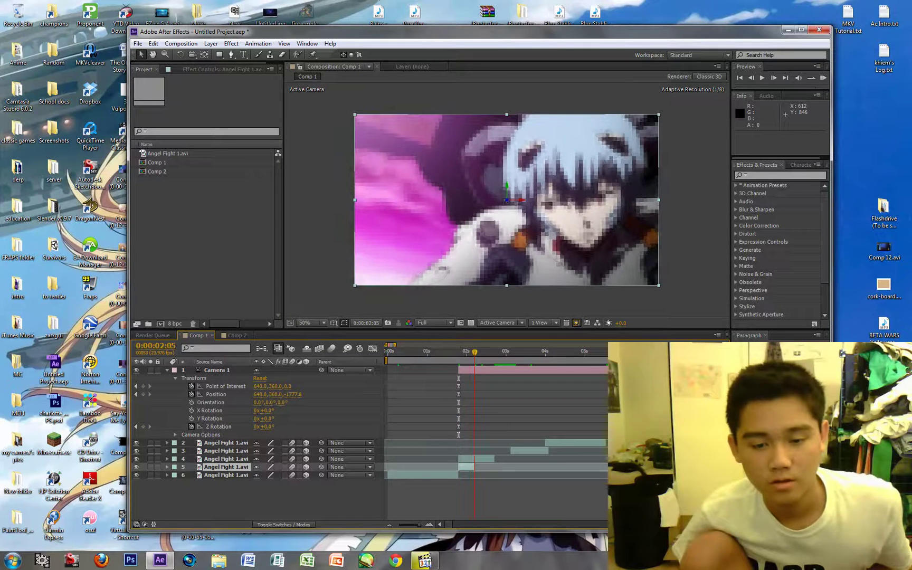
left_click(217, 370)
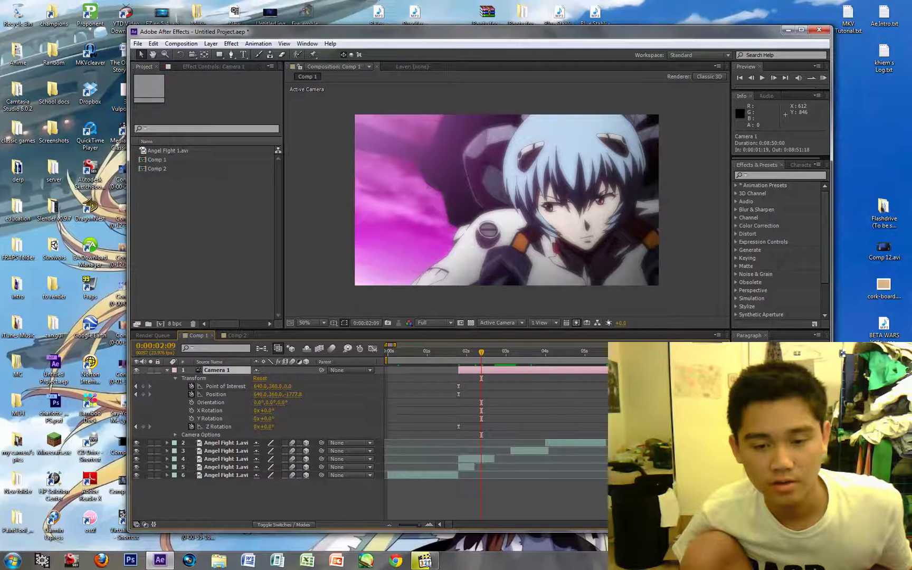
key("ctrl+shift+d")
left_click(477, 467)
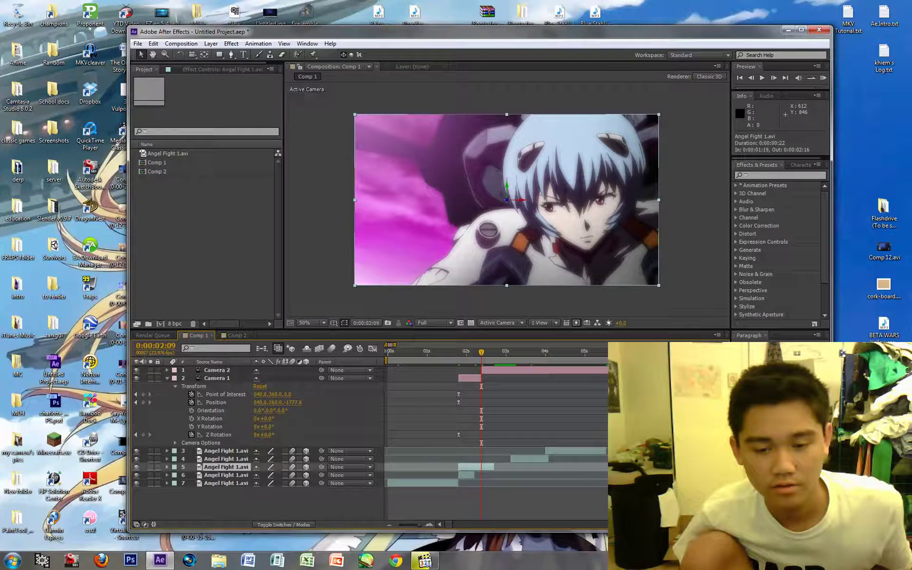
key("ctrl+shift+d")
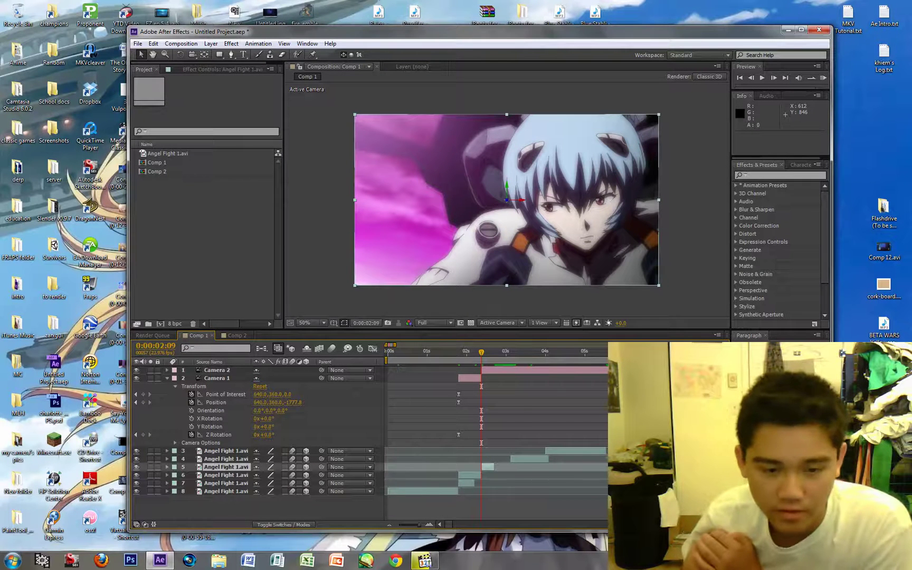
Set the current time to 0:00:01:20 and select the Angel Fight 1.avi clip on layer 6.
left_click_drag(395, 345, 392, 345)
mouse_move(516, 352)
left_mouse_down()
mouse_move(483, 352)
mouse_move(501, 352)
left_mouse_up()
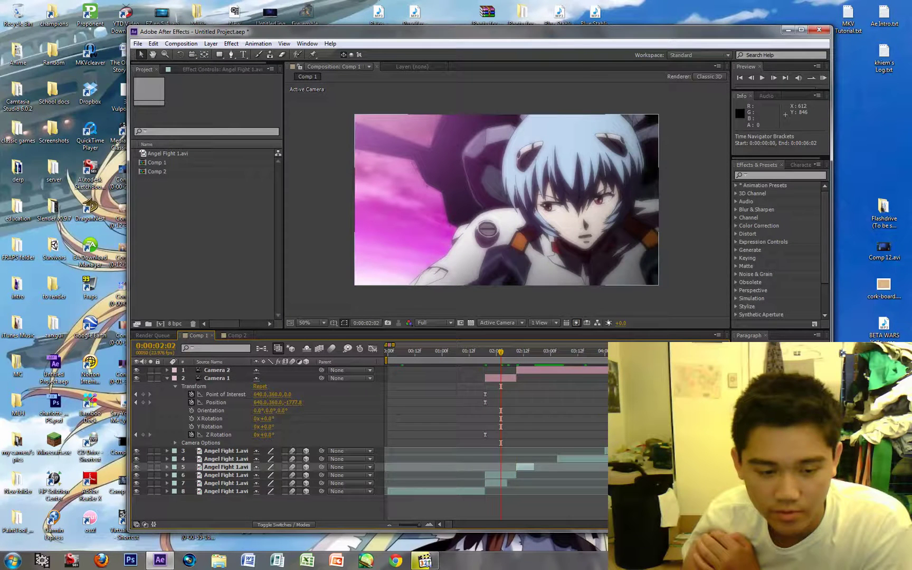
left_click(185, 483)
left_click(184, 477)
left_click(217, 378)
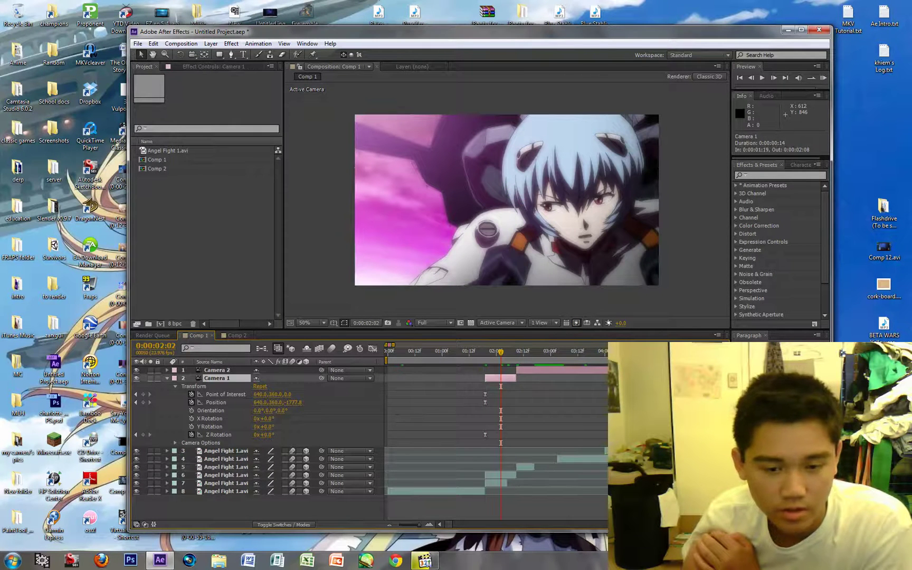
left_click_drag(500, 352, 487, 352)
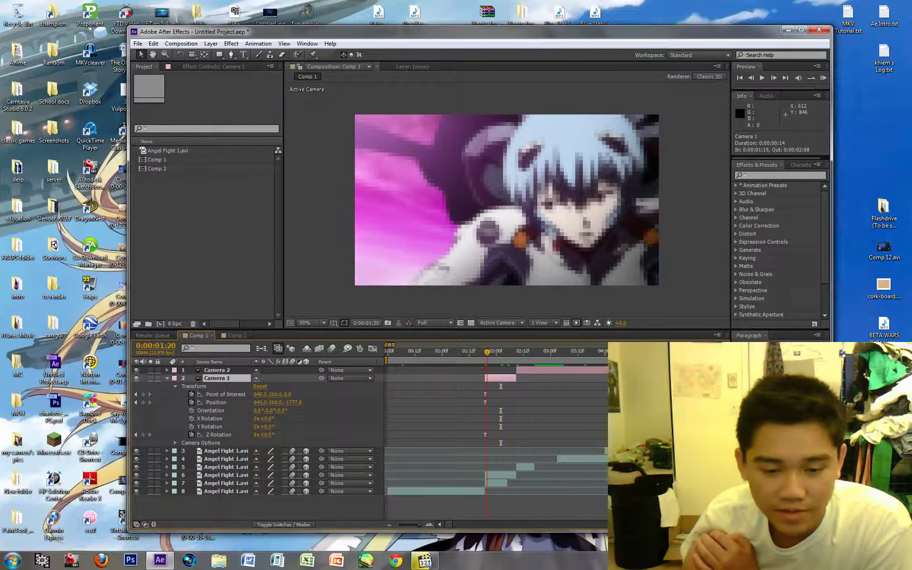
left_click(226, 475)
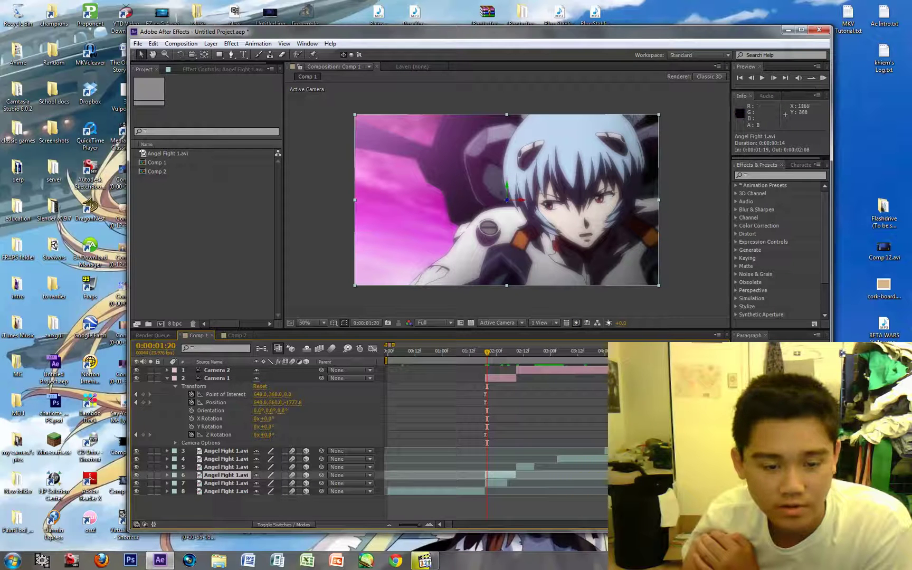
right_click(217, 476)
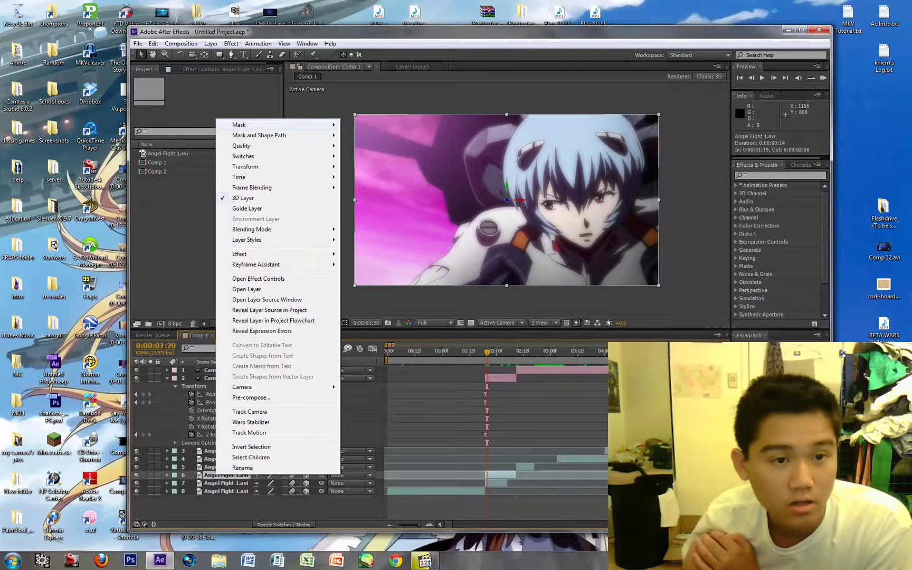
mouse_move(264, 125)
key("Escape")
key("Escape")
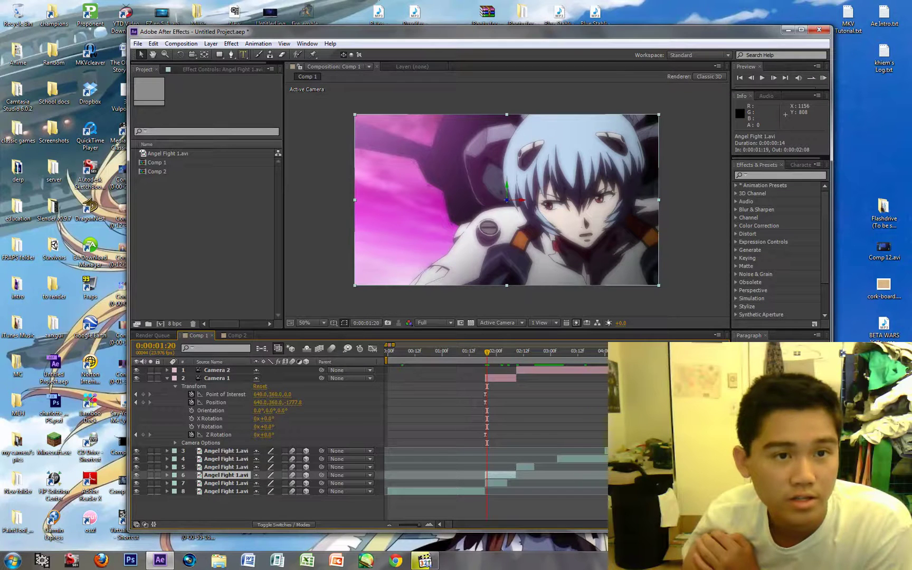
Draw a closed Pen tool mask on layer 6 along the edge between the pink sky and the blue-haired character, looping outside the frame.
key("g")
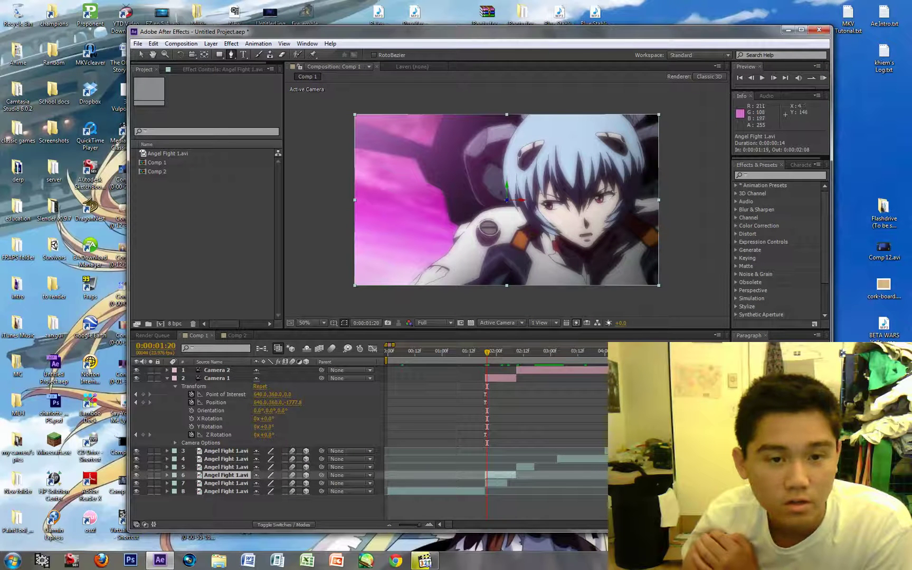
left_click(354, 148)
left_click(416, 159)
left_click(427, 183)
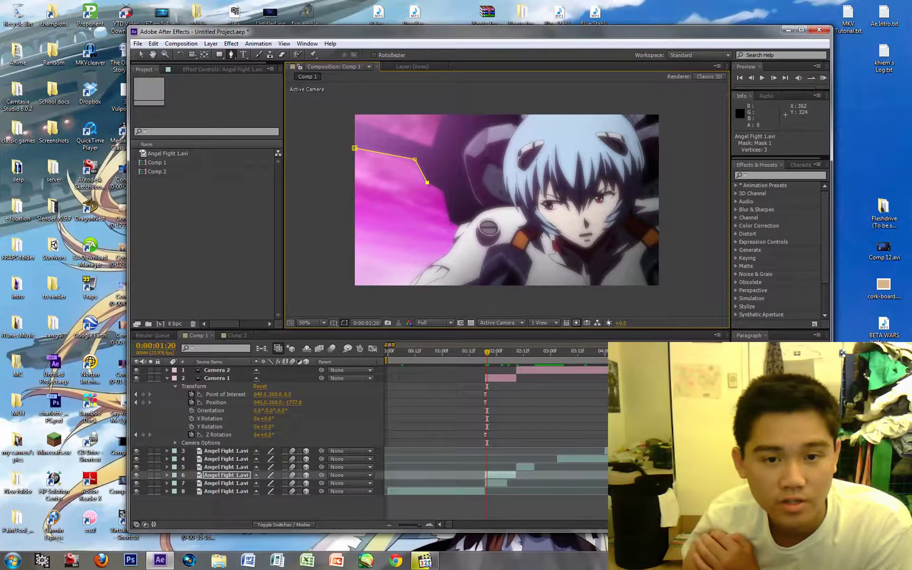
left_click(442, 192)
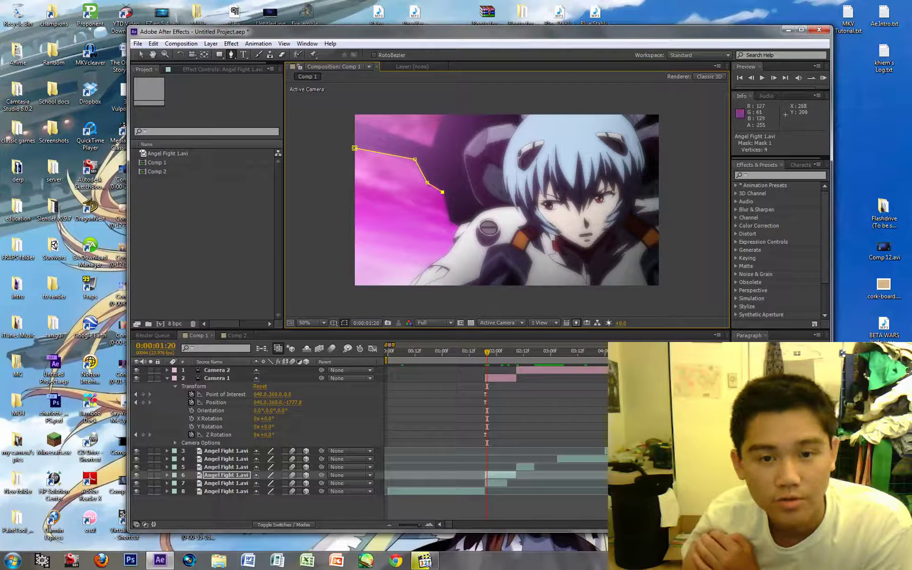
left_click(449, 222)
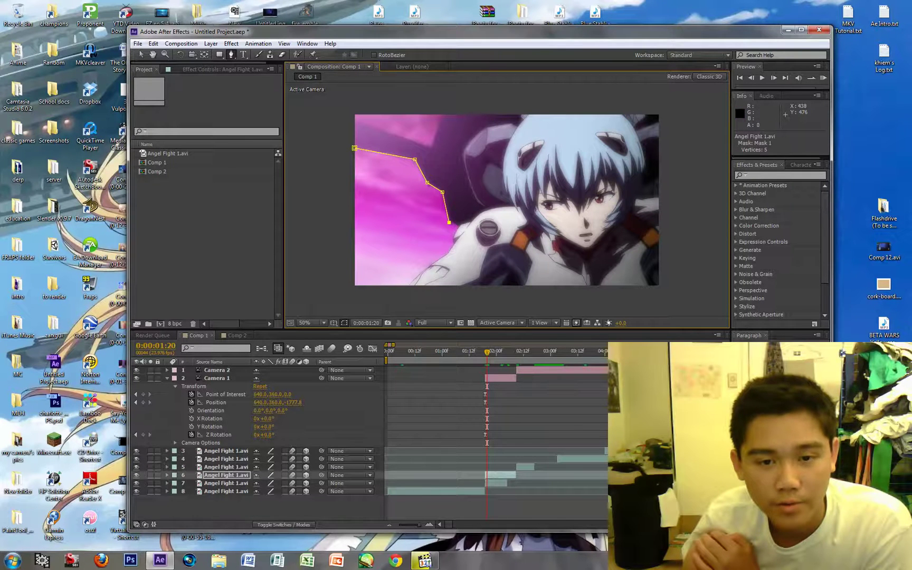
left_click(432, 258)
left_click(425, 264)
left_click(419, 270)
left_click(401, 285)
mouse_move(392, 292)
left_mouse_down()
mouse_move(375, 300)
mouse_move(395, 299)
left_mouse_up()
scroll(381, 307, "down", 1)
left_click_drag(386, 300, 378, 297)
left_click_drag(360, 271, 354, 216)
left_click_drag(354, 196, 355, 185)
left_click_drag(371, 171, 414, 159)
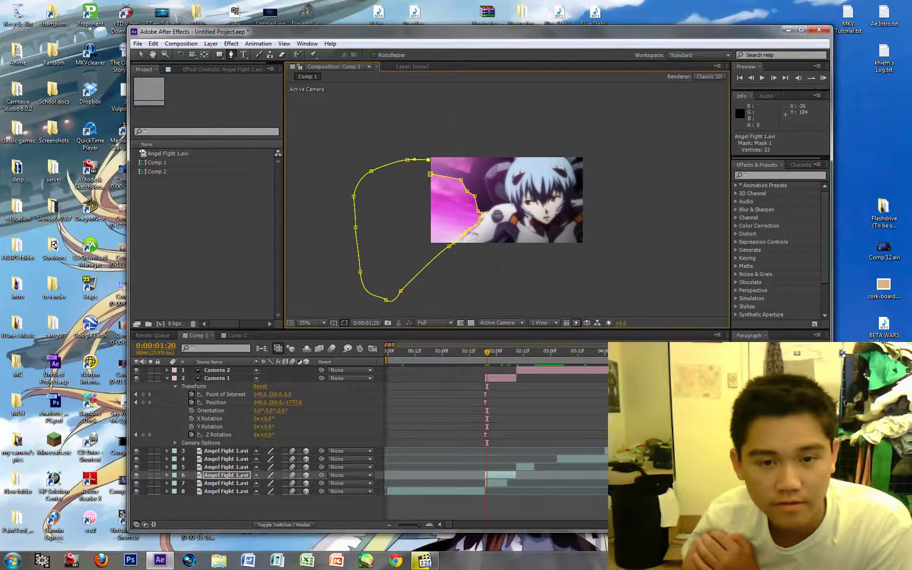
key("period")
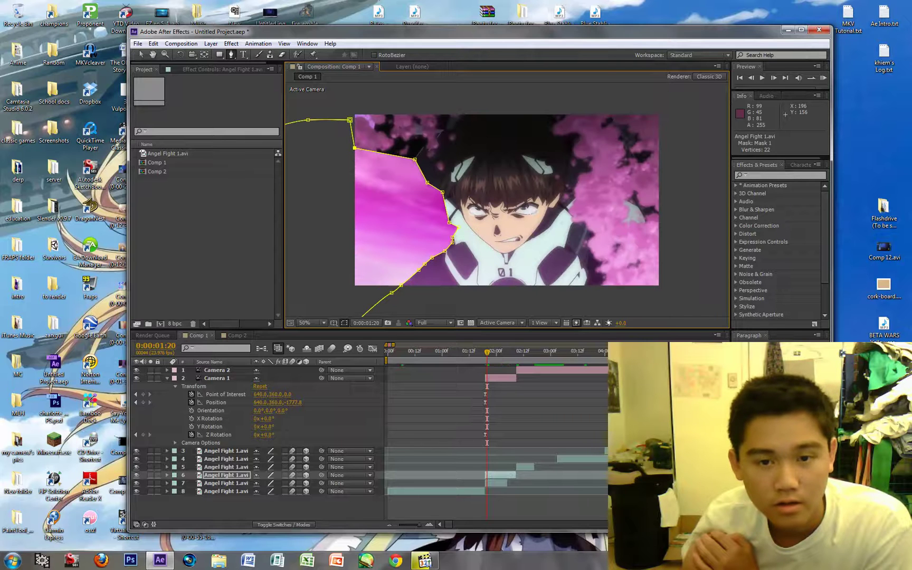
Maximize the application window and set layer 6's Mask 1 mode to Subtract.
left_click(167, 475)
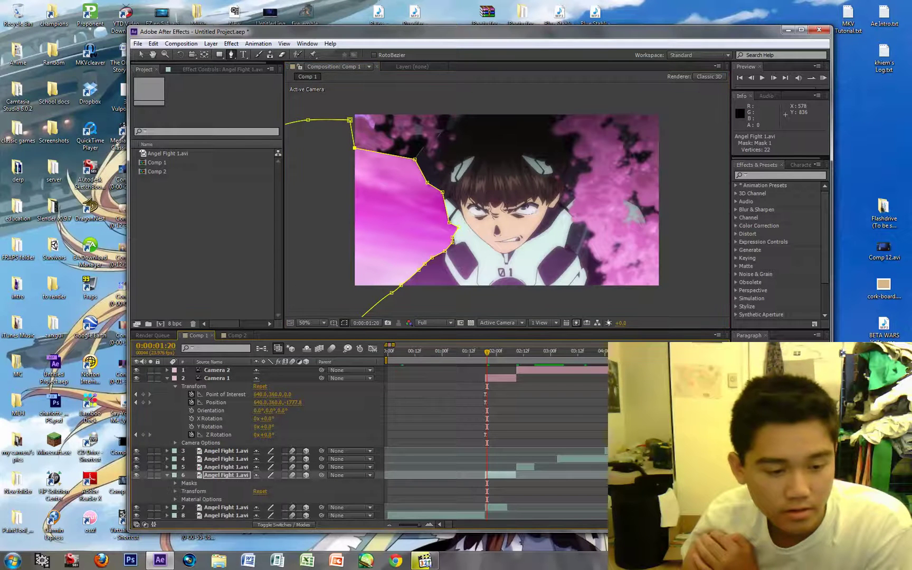
left_click(175, 482)
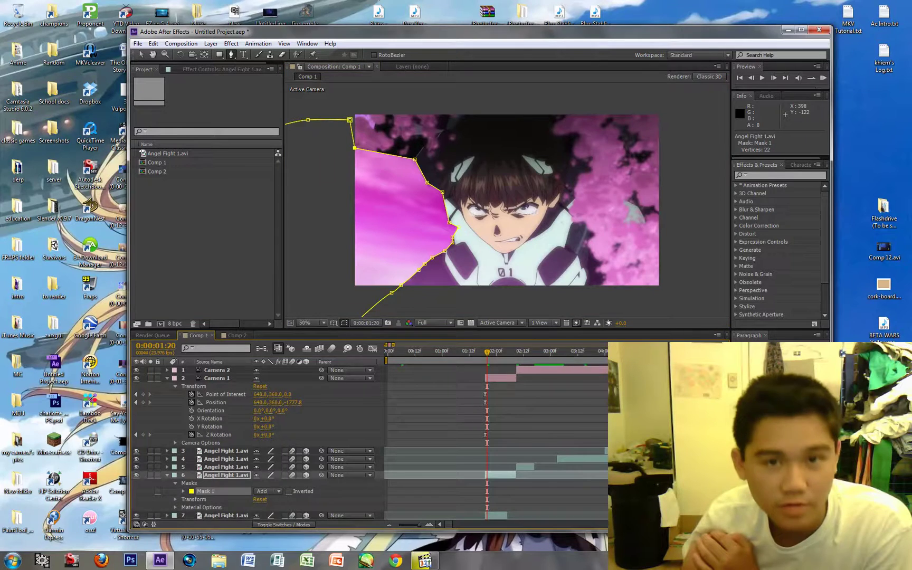
double_click(475, 31)
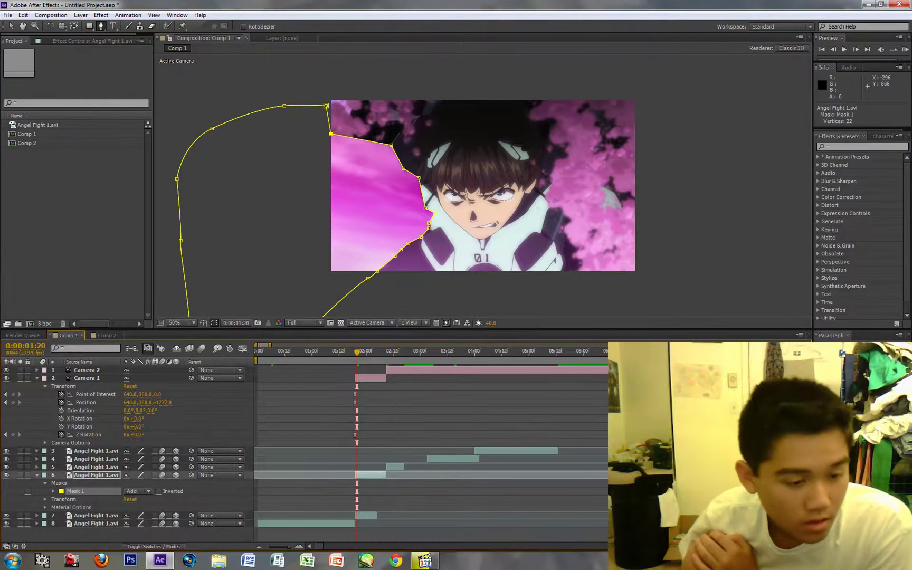
left_click(137, 491)
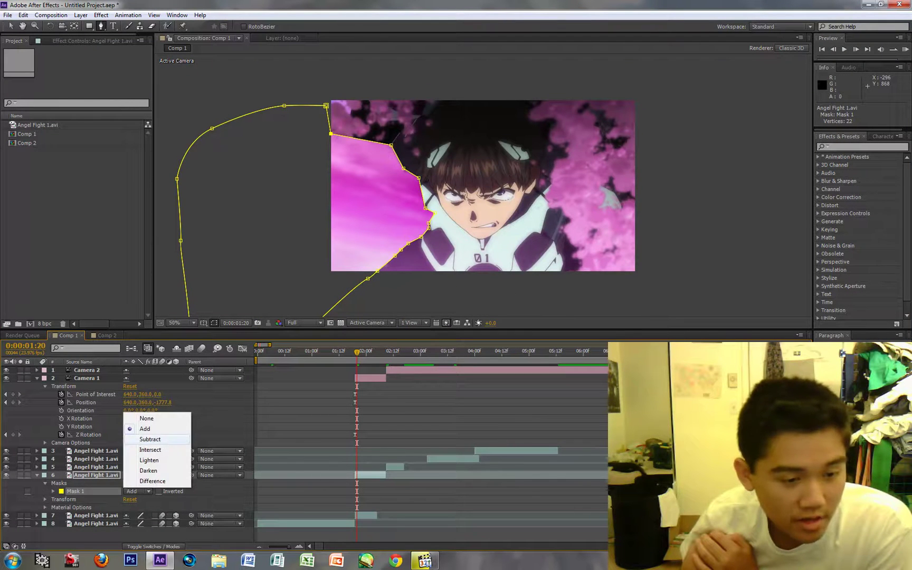
left_click(150, 439)
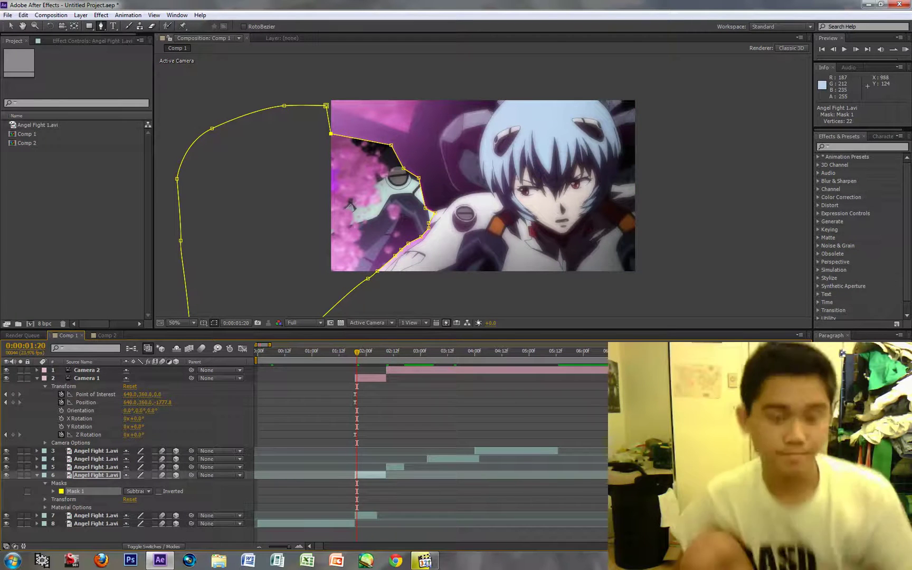
Go to 0:00:01:19 and move the masked layer 6 clip sideways to a position of about 1294, 318, 0.
key("v")
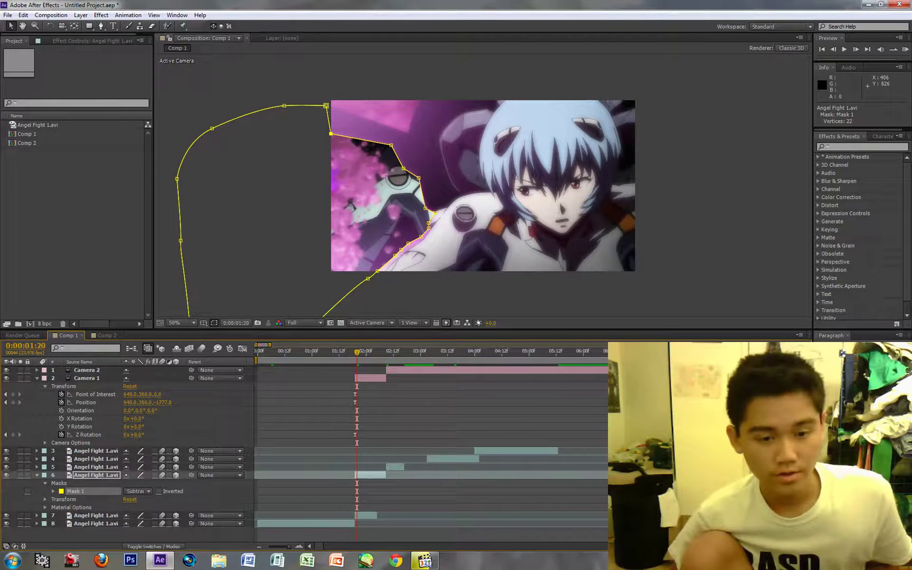
key("Page_Up")
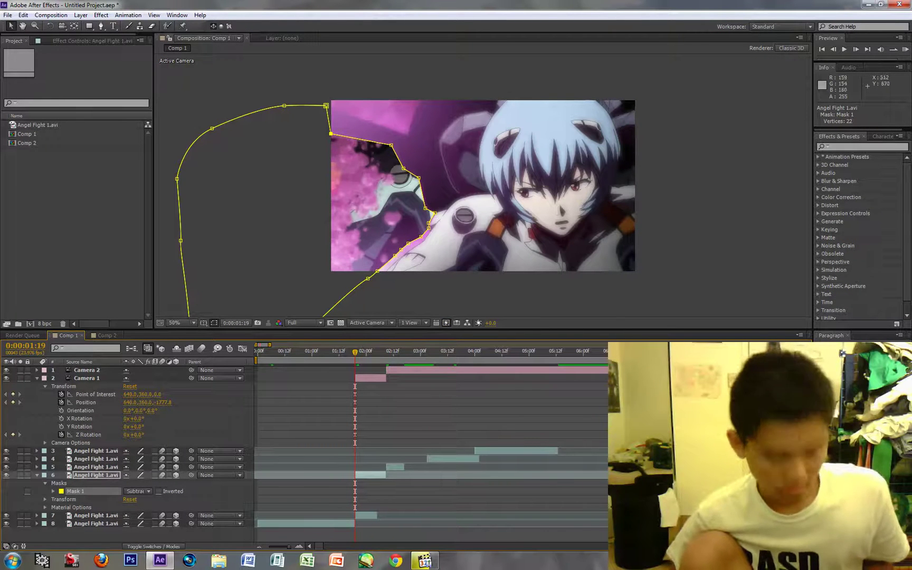
left_click(370, 475)
left_click_drag(496, 198, 659, 188)
scroll(638, 187, "down", 2)
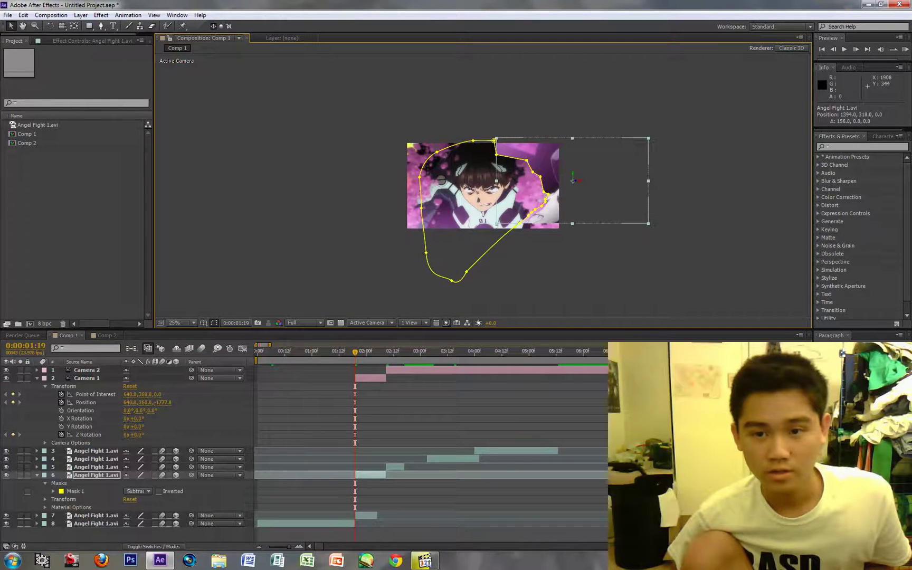
Enlarge the masked layer 6 clip to about 147.5, 153.3, 100% and move it to about 1938, 226, 0.
left_click_drag(648, 135, 685, 114)
left_click(628, 158)
left_click_drag(618, 164, 687, 146)
left_click_drag(707, 147, 688, 151)
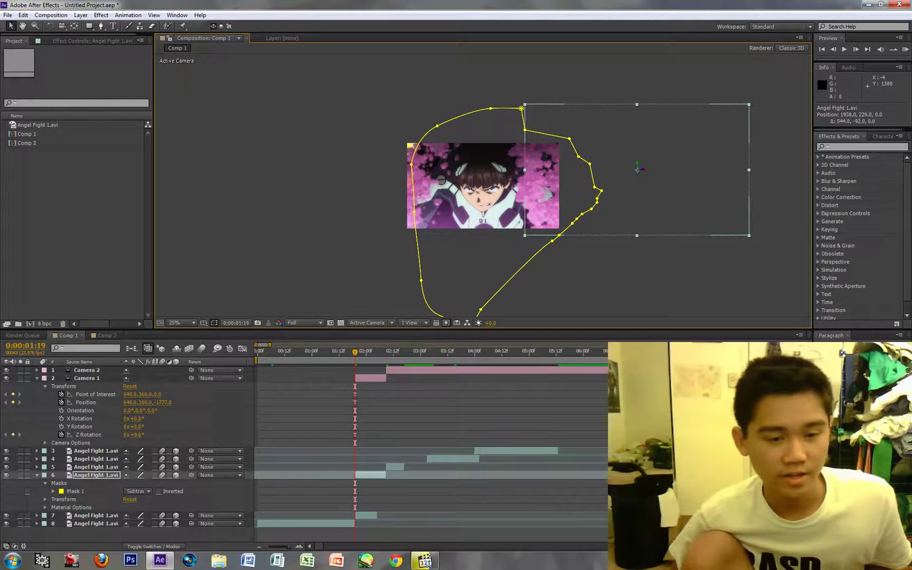
Set layer 6's Z Rotation to -21° and reposition the clip to about 1718, -50, 0.
left_click(370, 475)
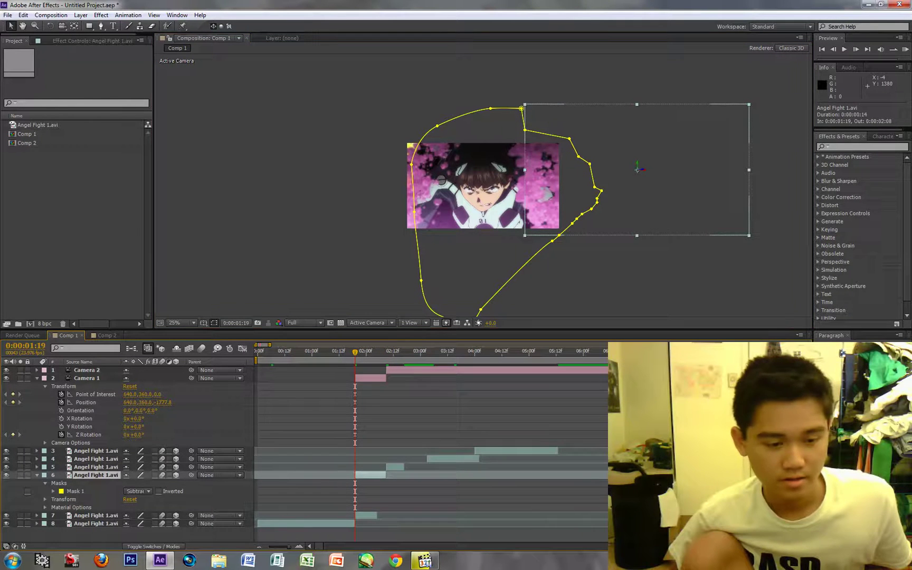
left_click(46, 499)
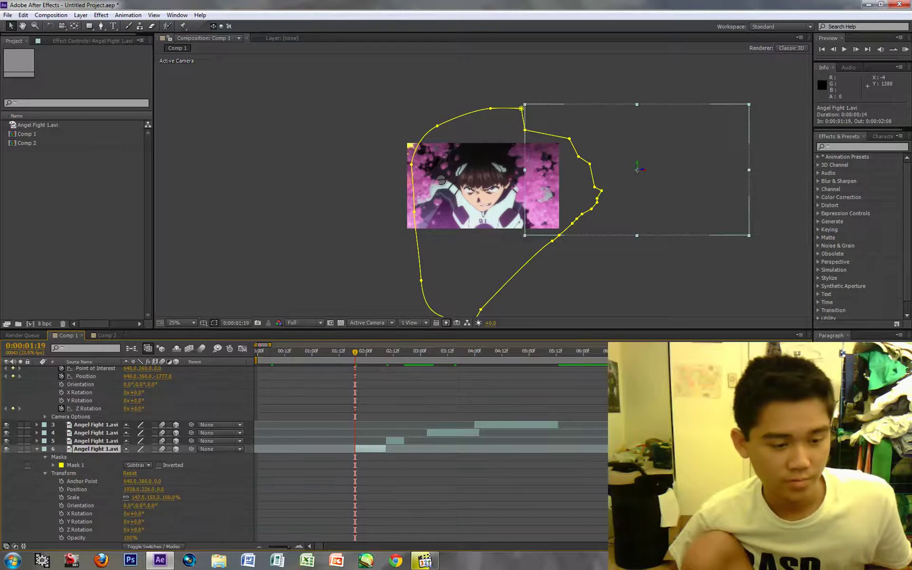
left_click_drag(136, 529, 120, 529)
left_click_drag(640, 169, 627, 137)
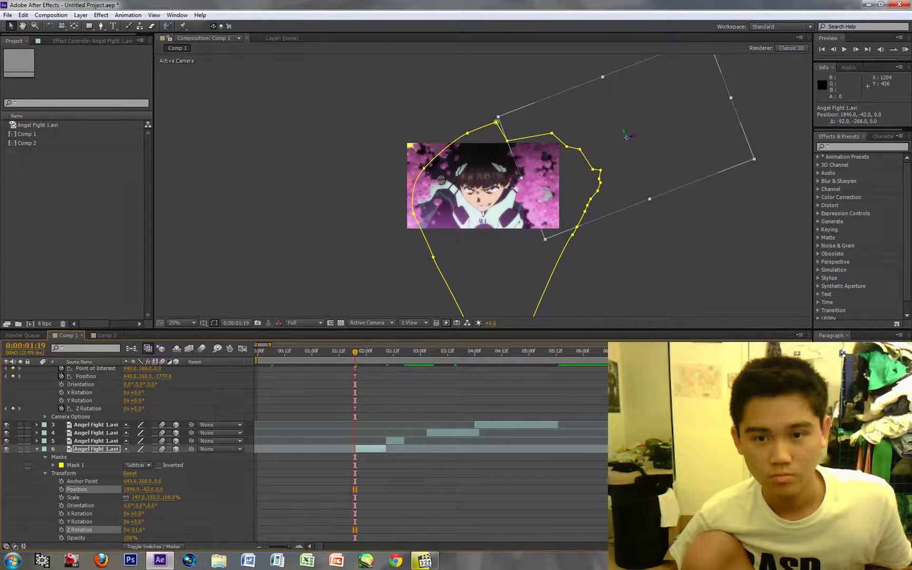
left_click_drag(707, 146, 708, 147)
mouse_move(628, 137)
left_mouse_down()
mouse_move(605, 131)
mouse_move(570, 165)
mouse_move(616, 133)
mouse_move(602, 107)
mouse_move(611, 135)
left_mouse_up()
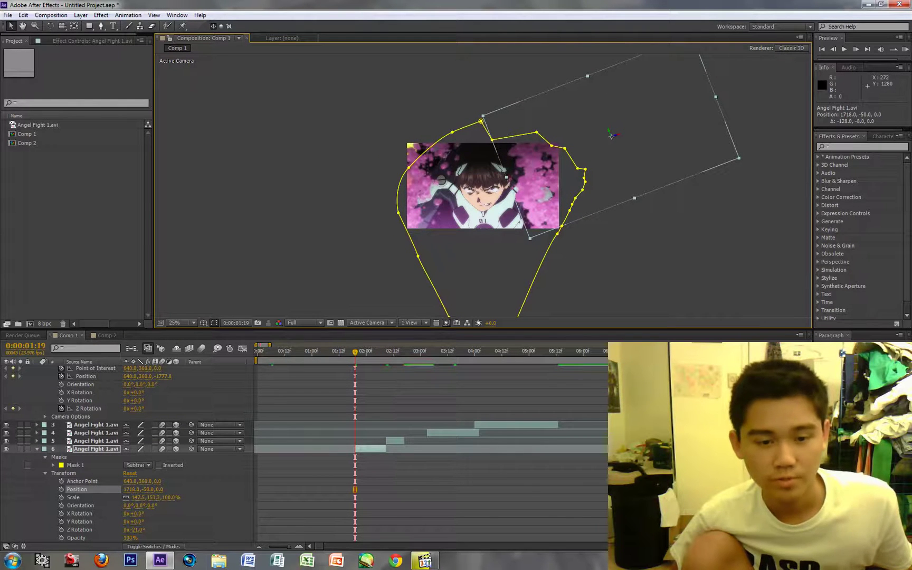
Preview Comp 1 briefly from 0:00:01:19 and set the current time to 0:00:02:05.
key("space")
key("space")
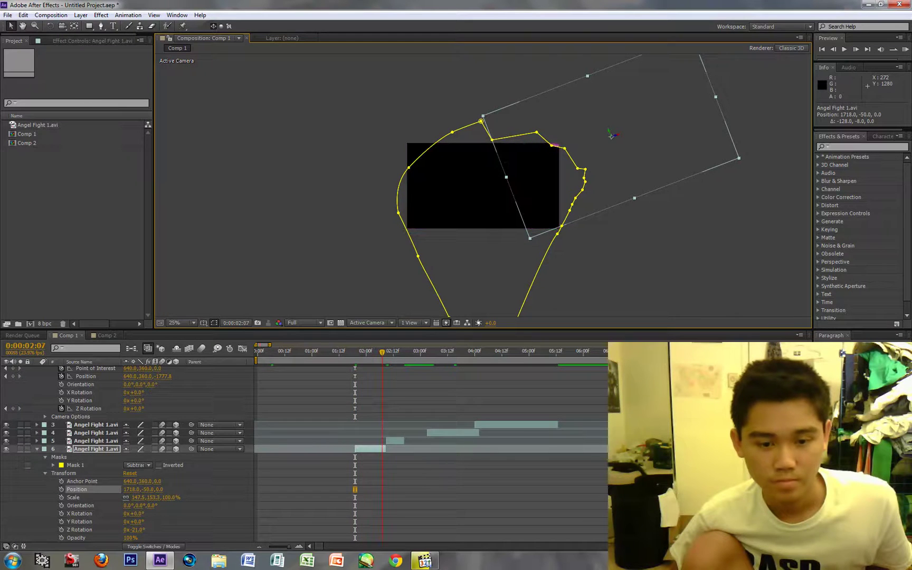
scroll(304, 454, "down", 2)
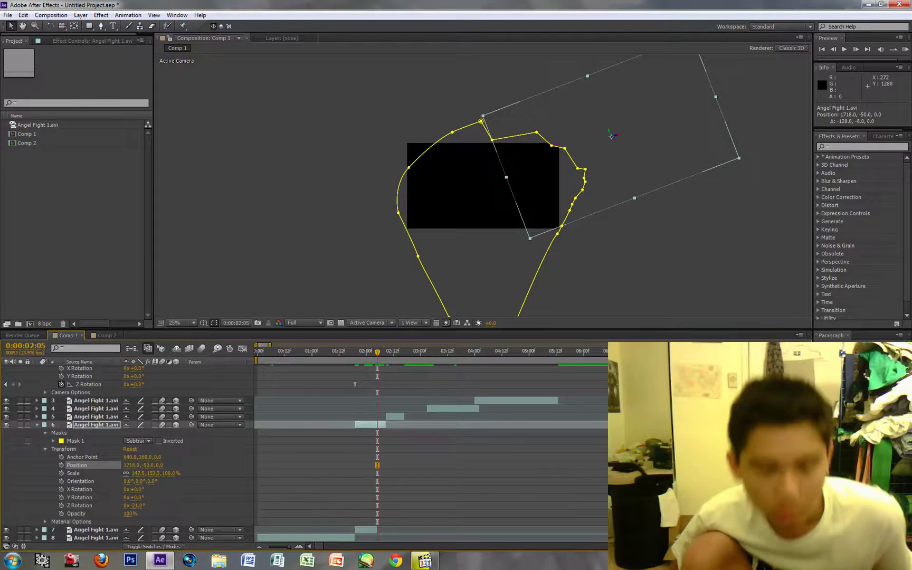
key("Page_Down")
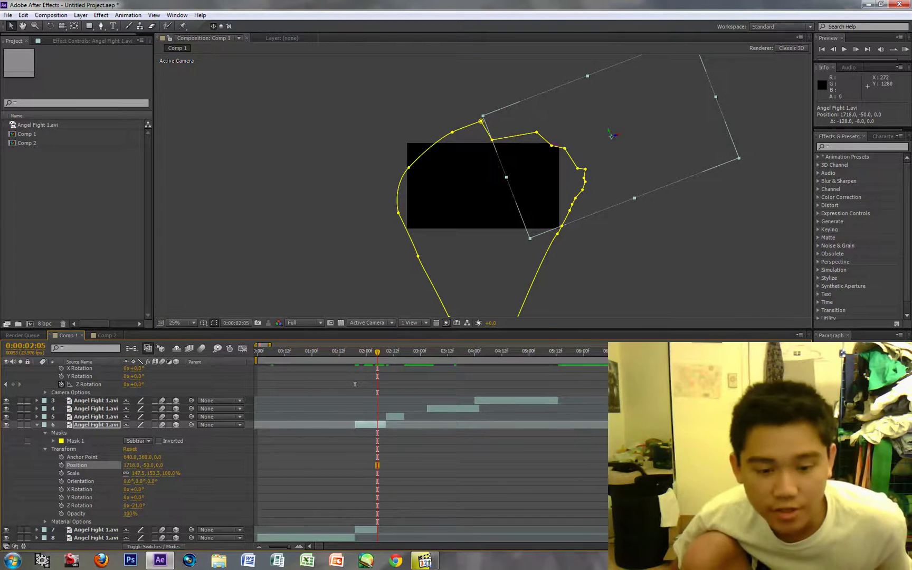
left_click(106, 335)
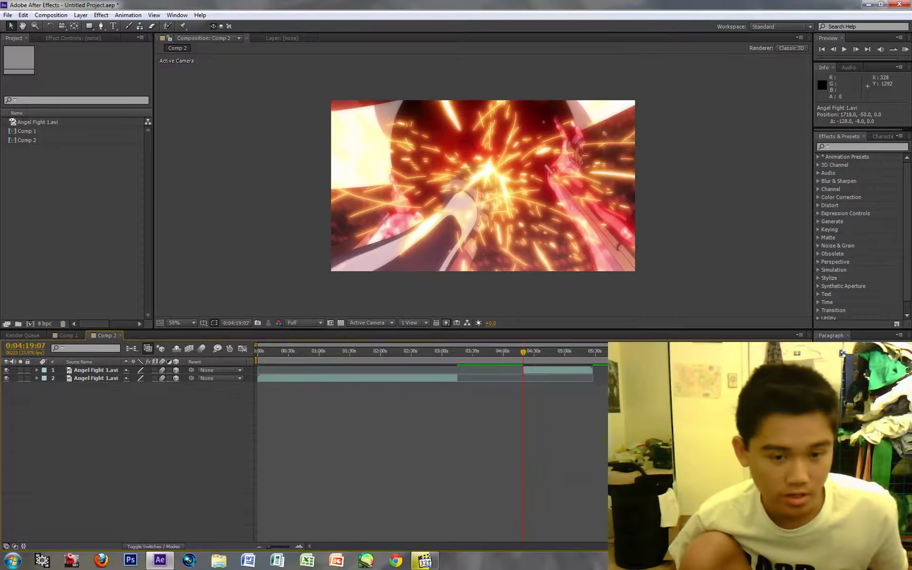
left_click(68, 335)
Set Camera 1's Z Rotation to -21° at 0:00:02:05 to keyframe the tilt.
scroll(304, 454, "up", 2)
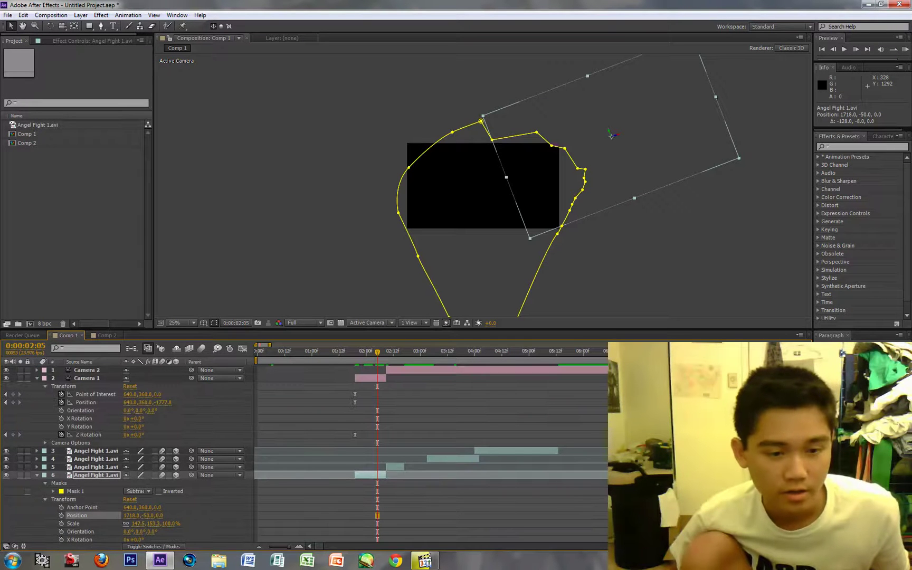
left_click(369, 378)
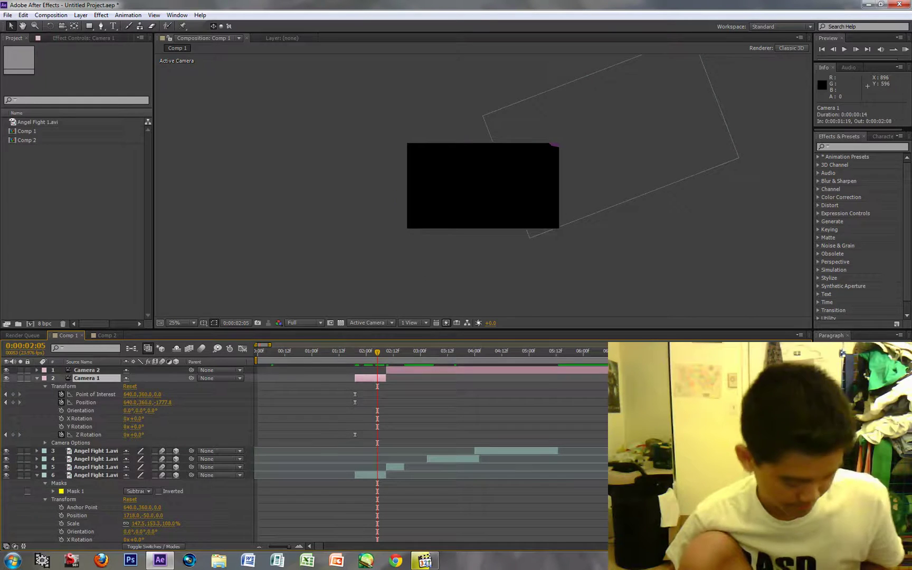
left_click(606, 182)
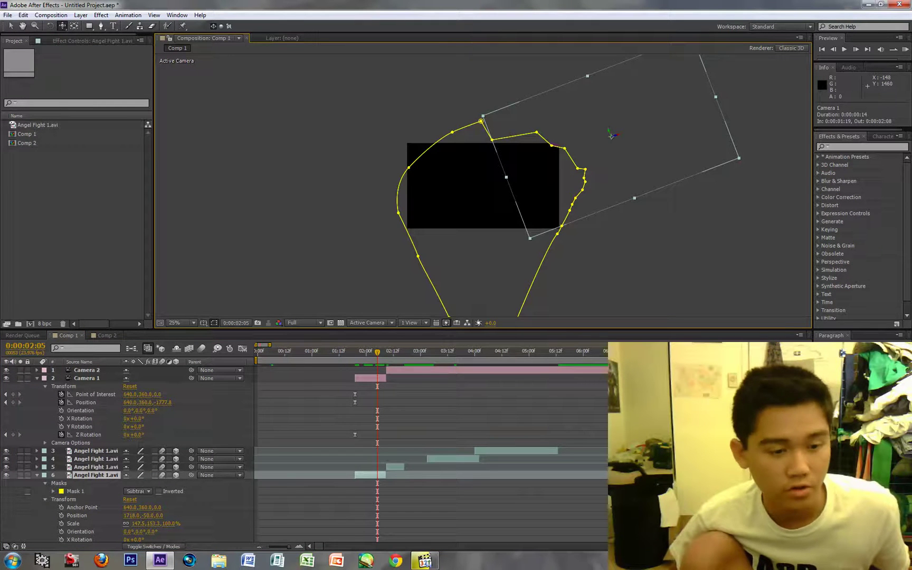
left_click_drag(137, 435, 117, 435)
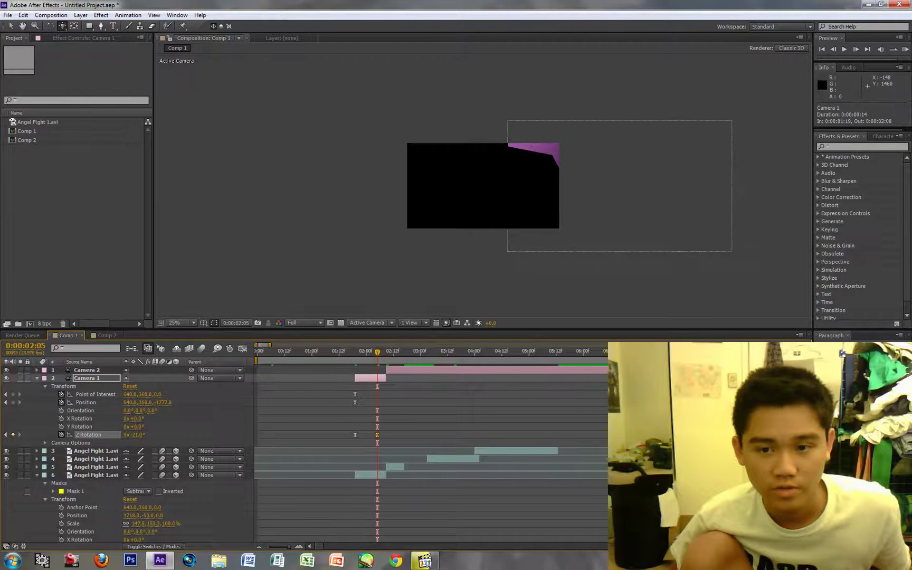
At 0:00:02:05, track Camera 1 to about 1699.9, -49.6 and pull it back to about -2613.8 in Z to frame the masked clip.
left_click_drag(483, 223, 337, 222)
scroll(498, 194, "up", 2)
key("c")
left_click_drag(497, 194, 515, 246)
key("c")
key("c")
key("c")
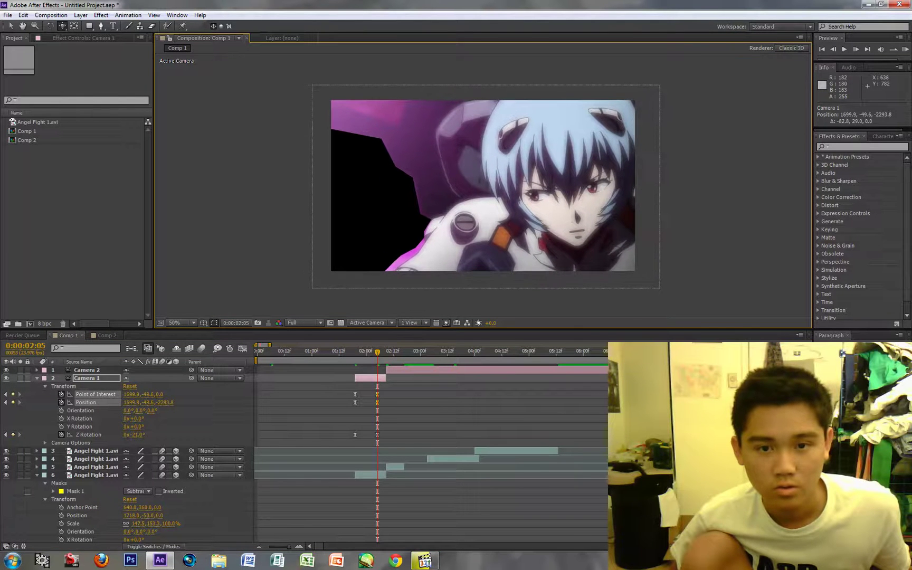
scroll(482, 185, "down", 2)
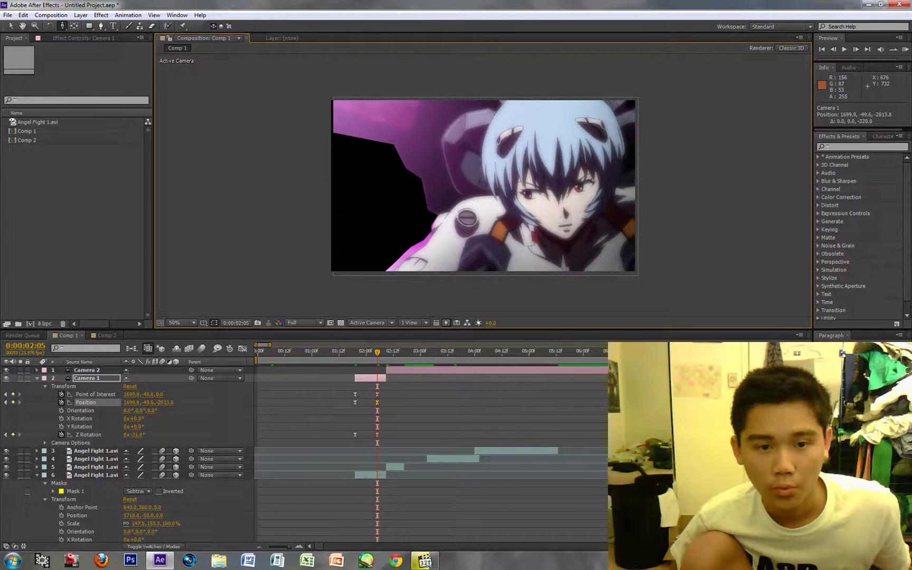
Track Camera 1 to about 1722.7, -39.5 at 0:00:02:05 and preview the transition in RAM from 0:00:01:15.
left_click_drag(506, 251, 481, 271)
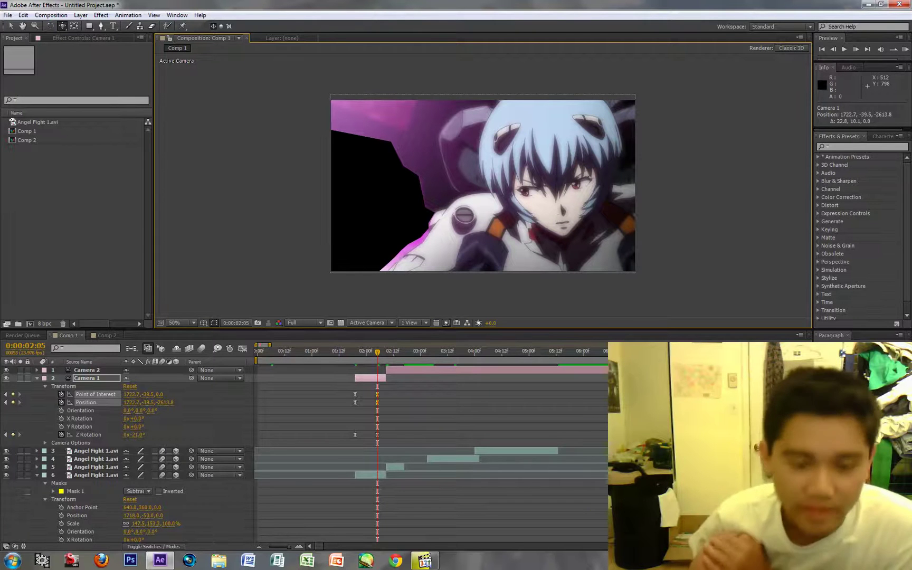
key("Page_Up")
key("Page_Up")
key("Page_Up")
key("Page_Up")
key("Page_Up")
key("Page_Up")
key("Page_Up")
key("Page_Up")
key("Page_Up")
key("Page_Up")
key("Page_Up")
key("space")
left_click_drag(361, 351, 346, 352)
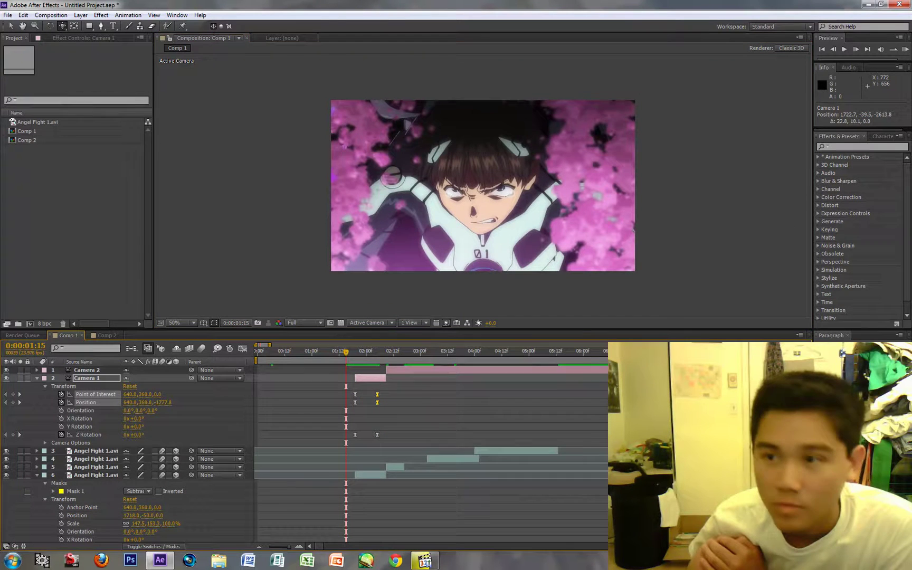
key("KP_0")
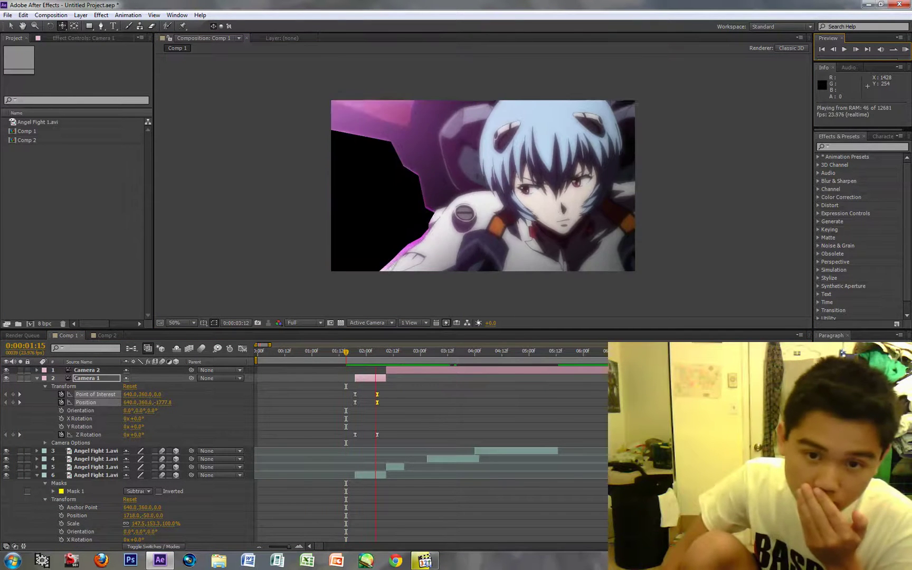
key("space")
Check the clip edges at 0:00:02:02 and return to Camera 1's starting keyframe at 0:00:01:19.
left_click_drag(346, 352, 364, 352)
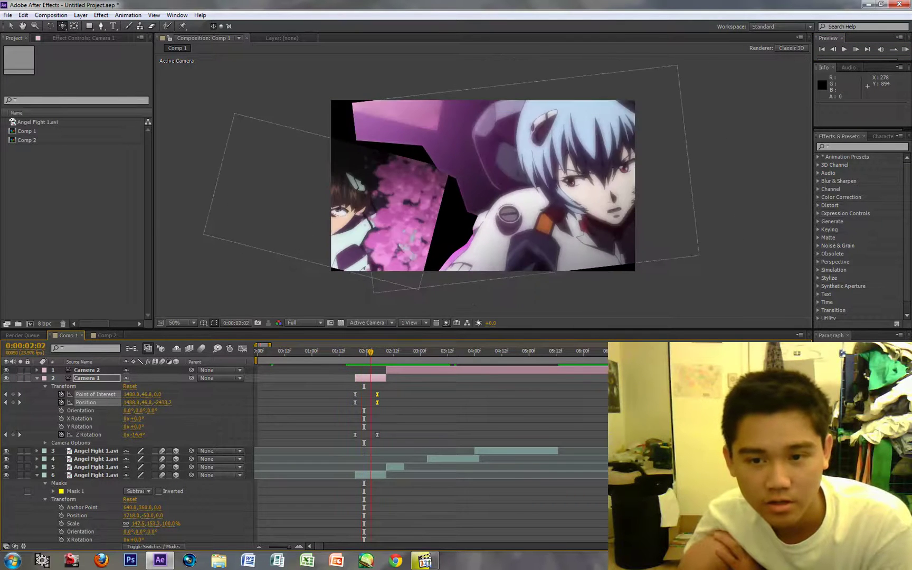
key("Page_Up")
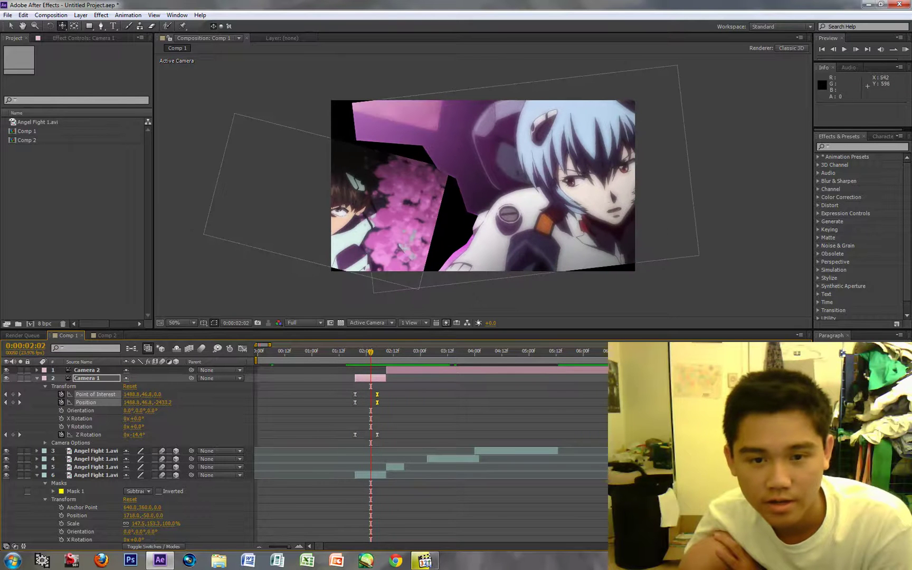
key("j")
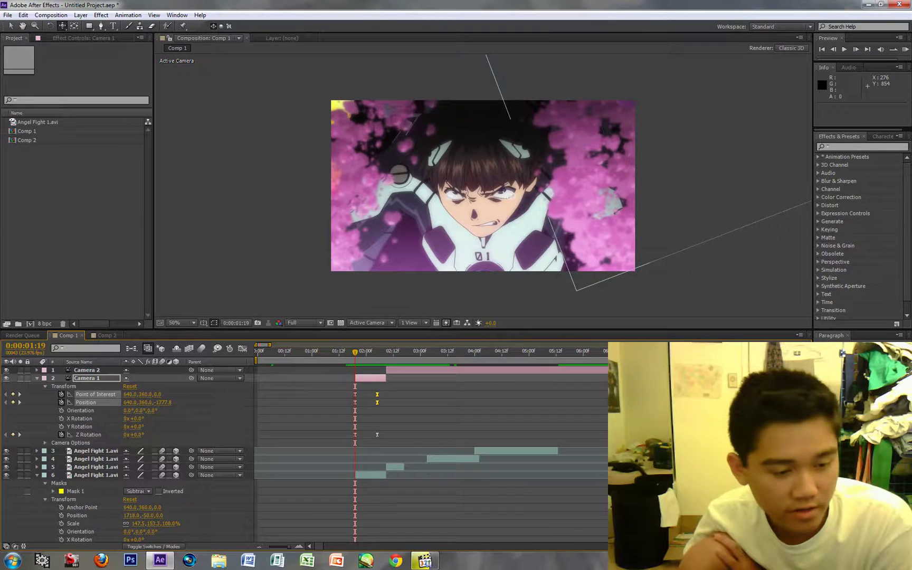
Find the CC RepeTile effect and apply it to the masked clip on layer 6.
scroll(305, 454, "down", 1)
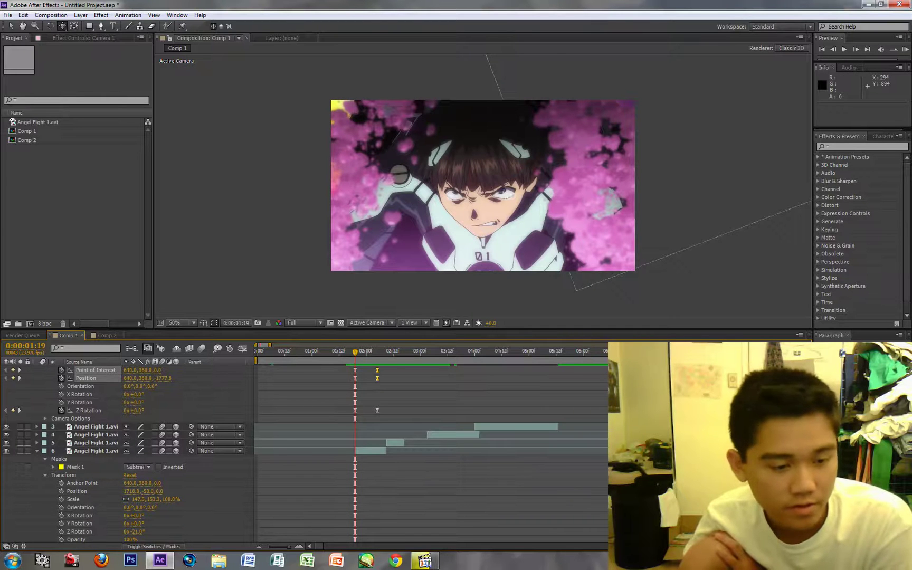
left_click(370, 450)
key("comma")
left_click(865, 147)
type("repe")
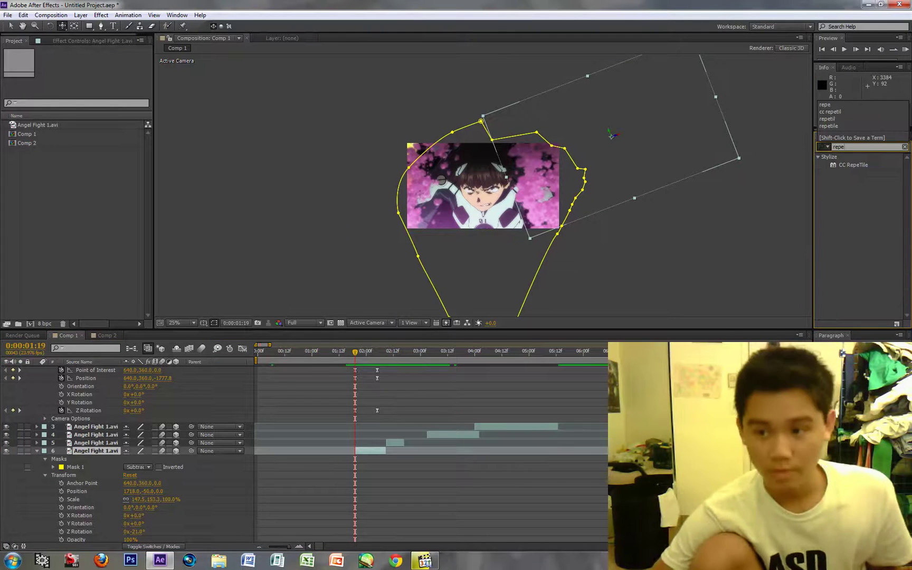
type("t")
left_click_drag(852, 164, 79, 452)
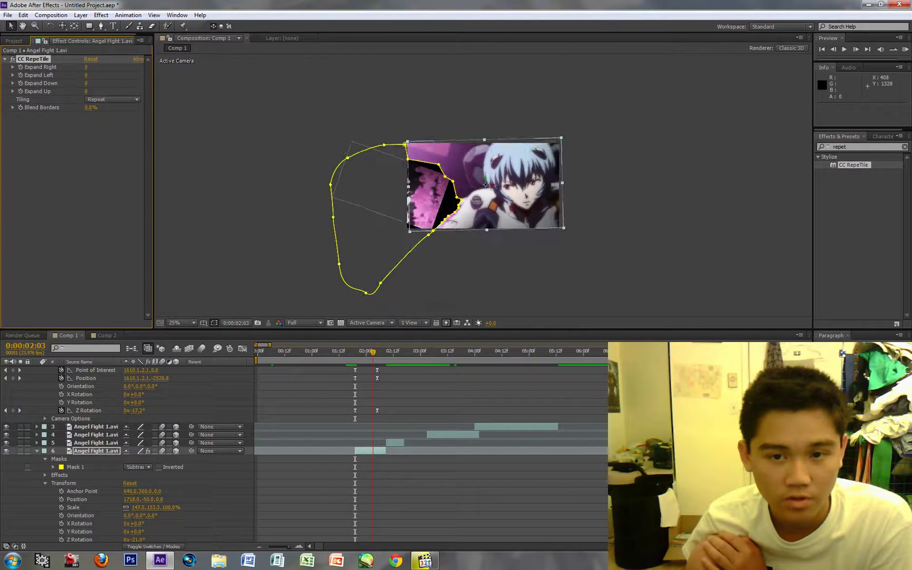
Set layer 6's CC RepeTile tiling to Checker Flip H, expanding it right by 434 and left by about 459.
key("period")
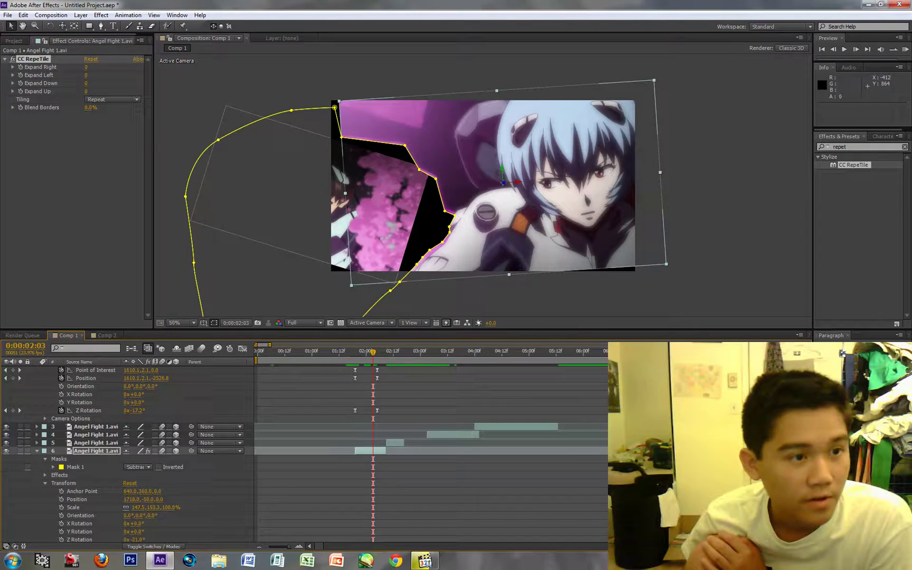
left_click(112, 99)
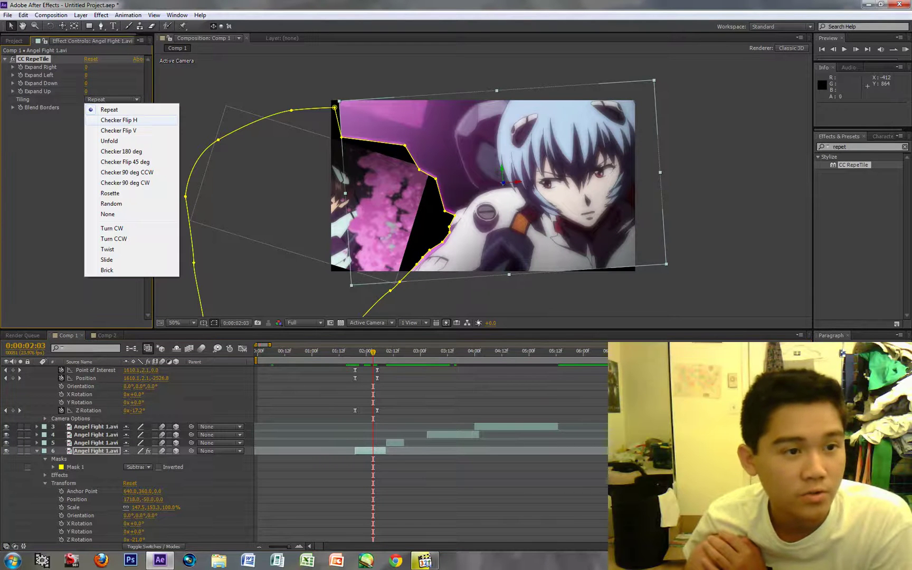
left_click(119, 119)
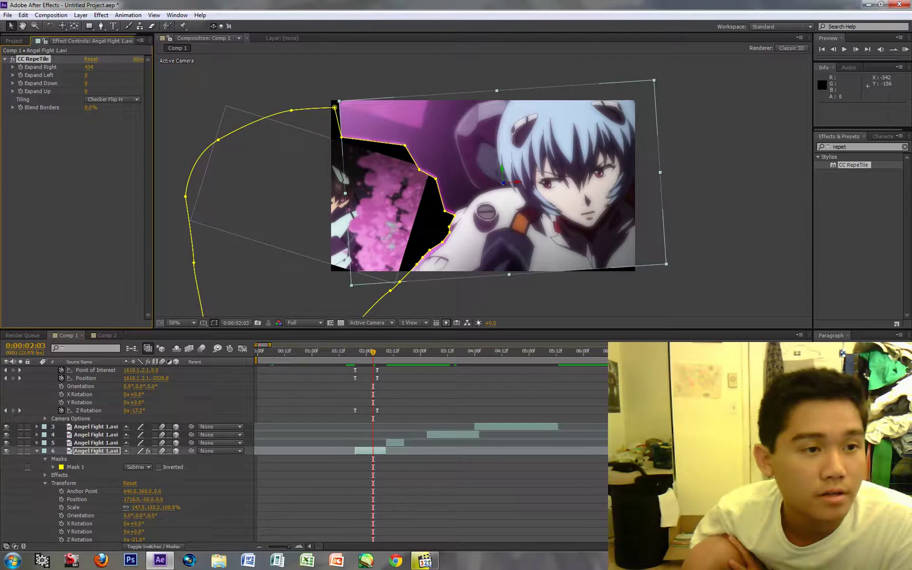
left_click_drag(86, 75, 307, 84)
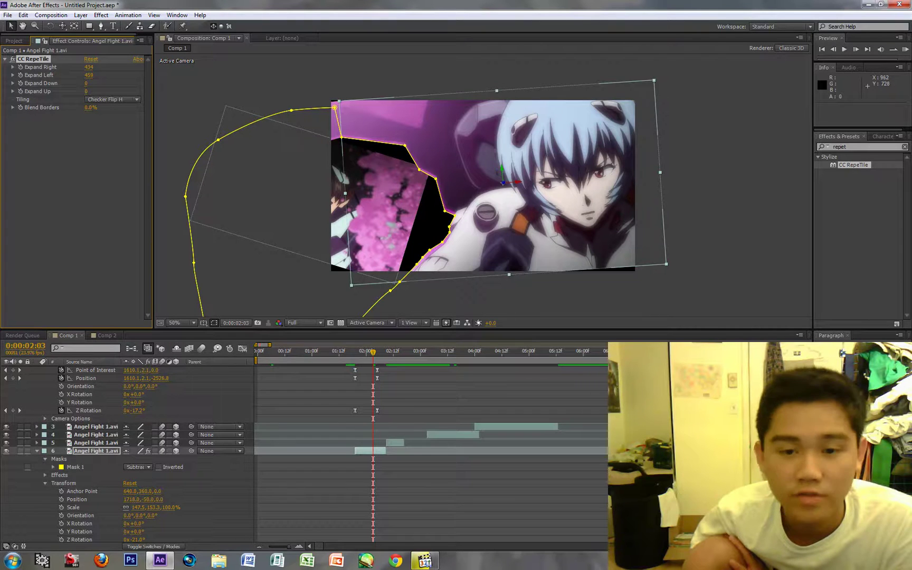
Add a second CC RepeTile to layer 6 with Checker Flip V tiling, expanding it down by 417 and also upward.
left_click_drag(853, 165, 74, 108)
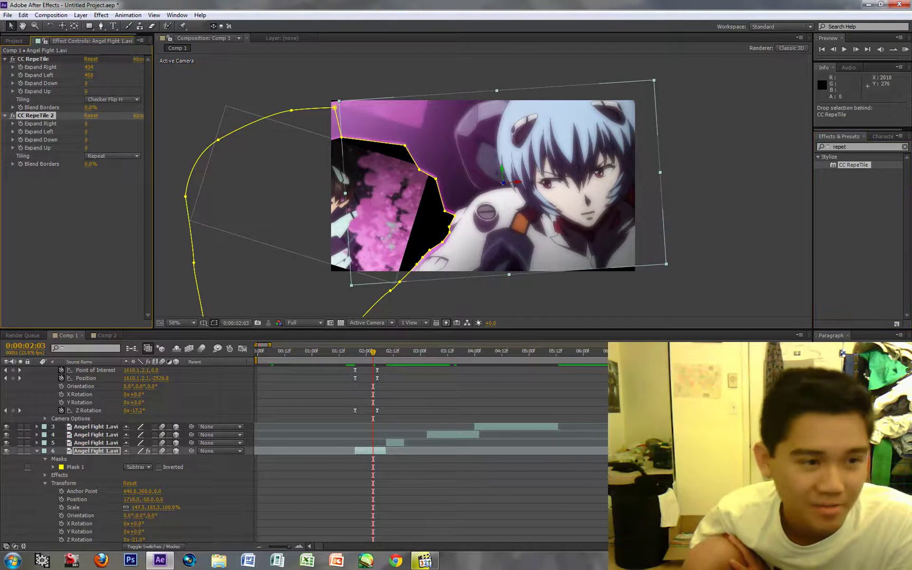
left_click(112, 156)
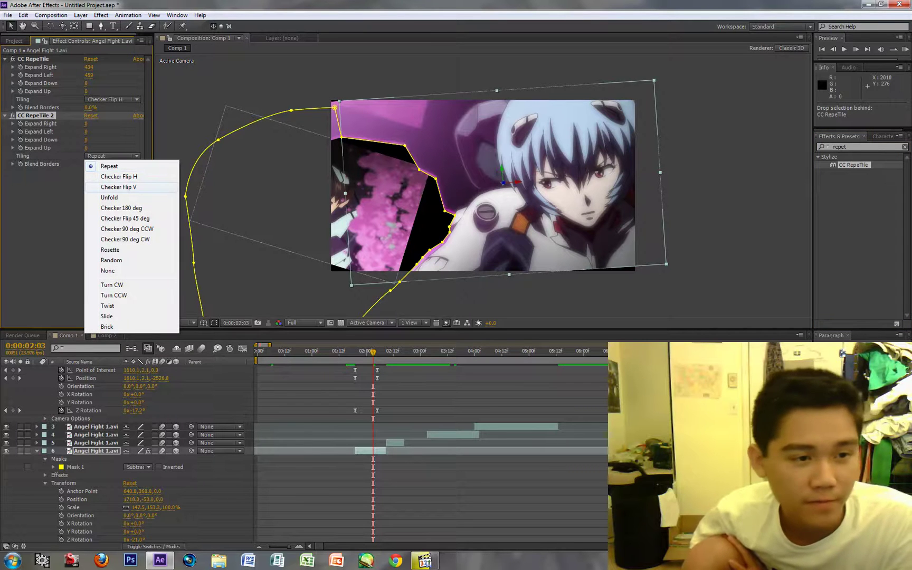
left_click(119, 187)
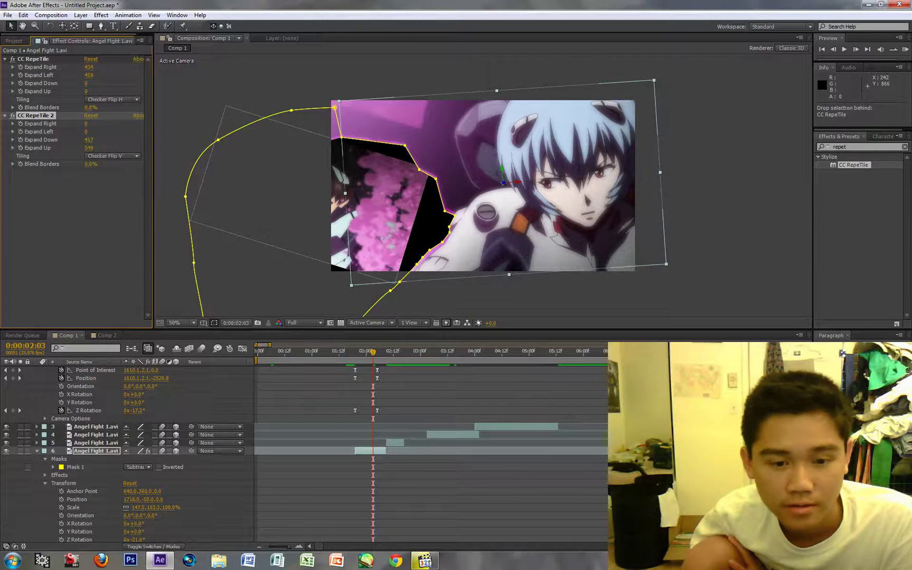
Try shrinking layer 6 to about 46% by 49% at 0:00:02:04 to inspect its tiling, and undo the scaling.
left_click_drag(370, 352, 359, 352)
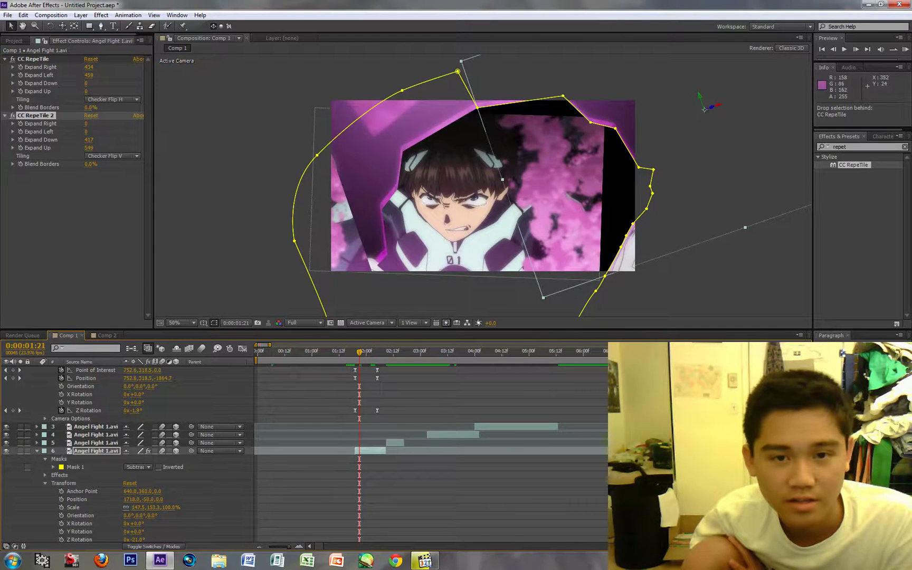
left_click_drag(360, 352, 375, 352)
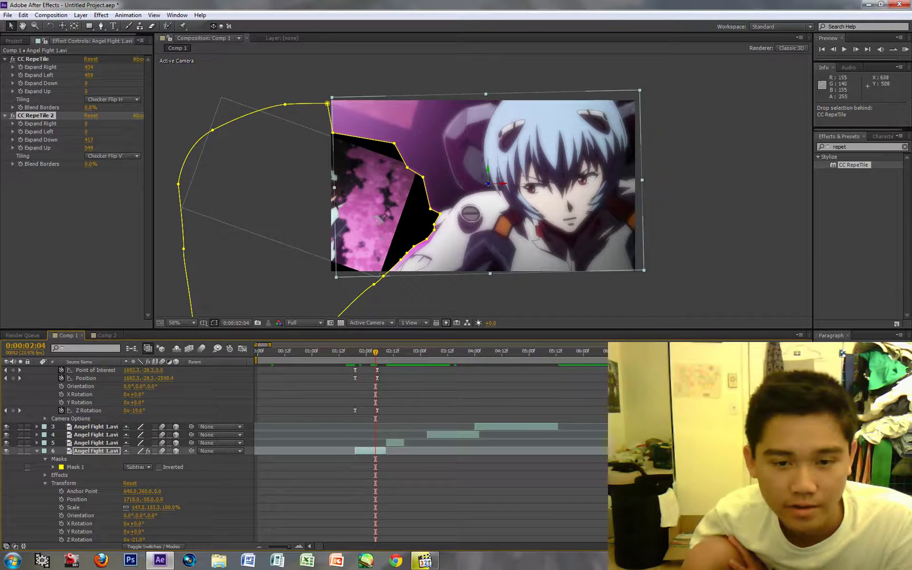
left_click_drag(643, 270, 537, 212)
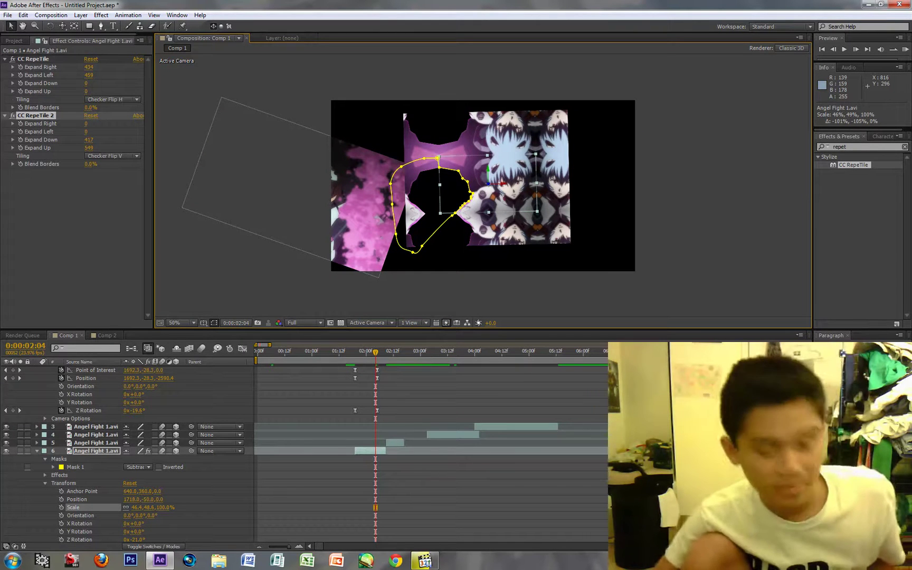
key("ctrl+z")
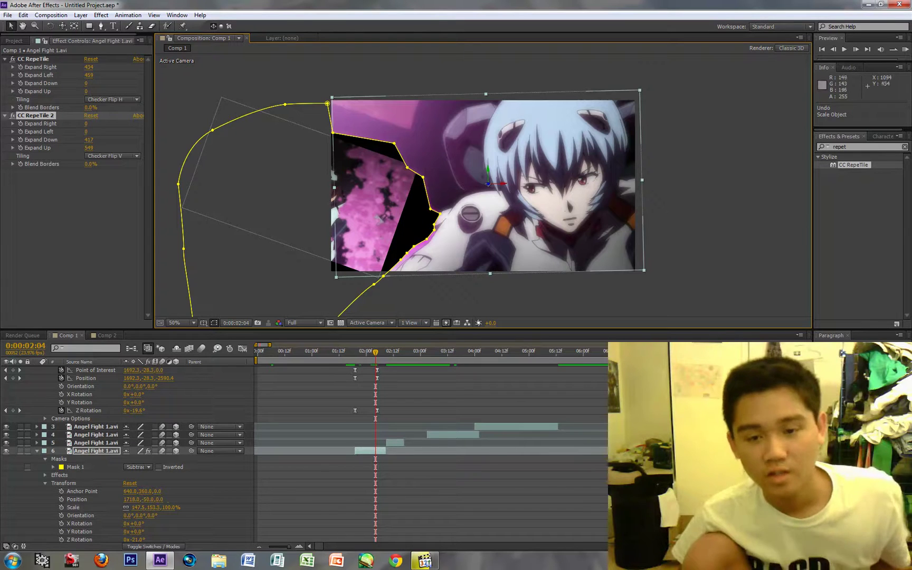
Examine the camera move between 0:00:02:06 and 0:00:01:19 for gaps around the tiled clip on layer 6.
left_click_drag(375, 352, 380, 352)
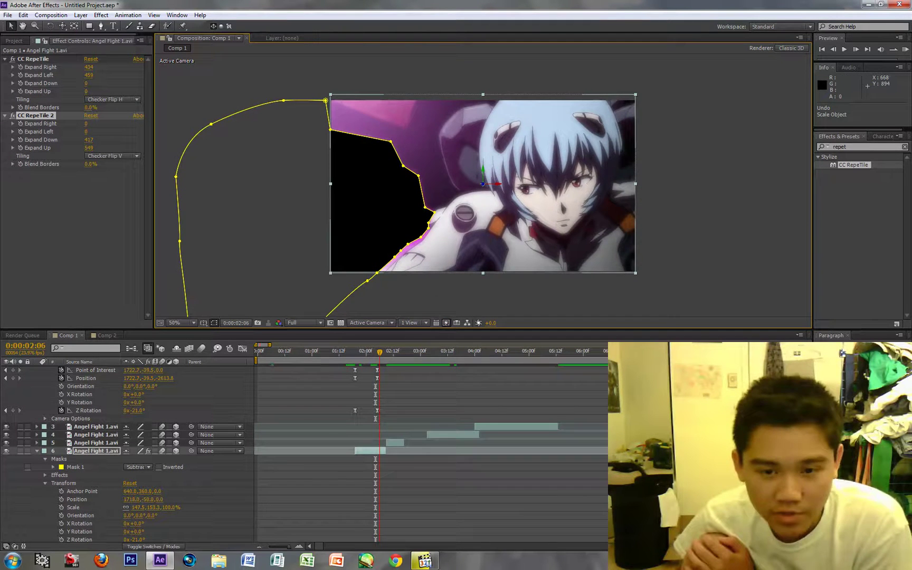
key("Page_Up")
key("Page_Up")
key("Page_Up")
key("Page_Up")
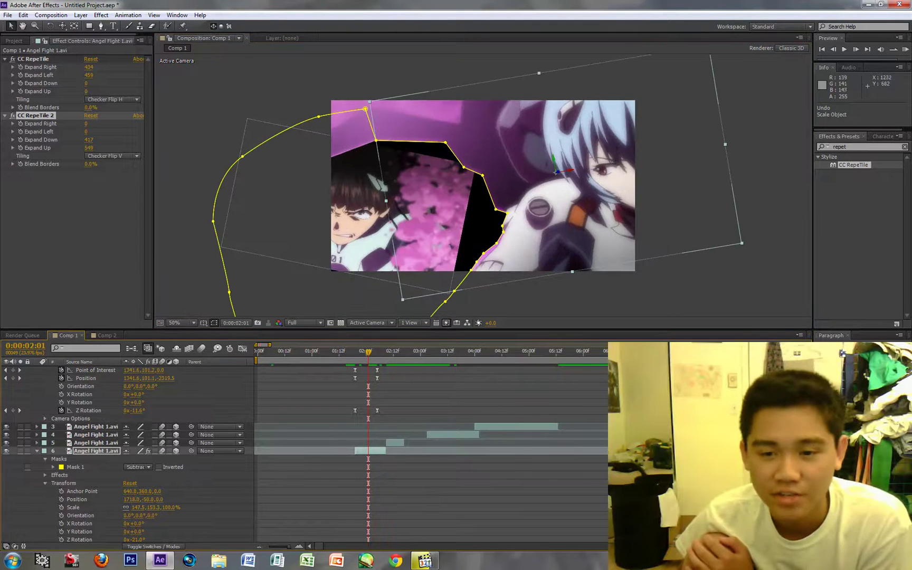
left_click_drag(368, 352, 375, 352)
key("Page_Up")
key("Page_Up")
key("Page_Up")
key("Page_Up")
key("Page_Up")
key("Page_Up")
key("Page_Up")
key("Page_Up")
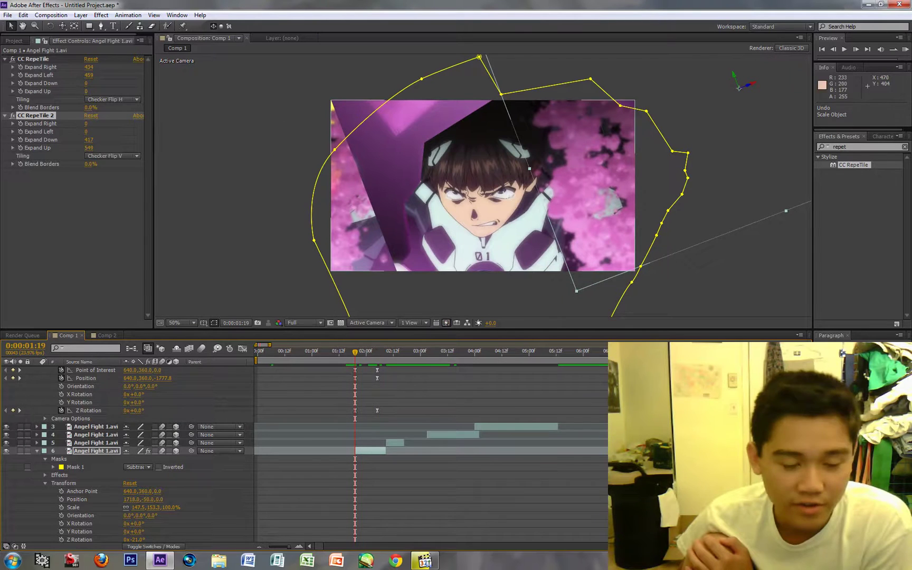
Collapse layer 6's properties and apply CC RepeTile to the first character's clip on layer 7 at 0:00:01:23.
key("u")
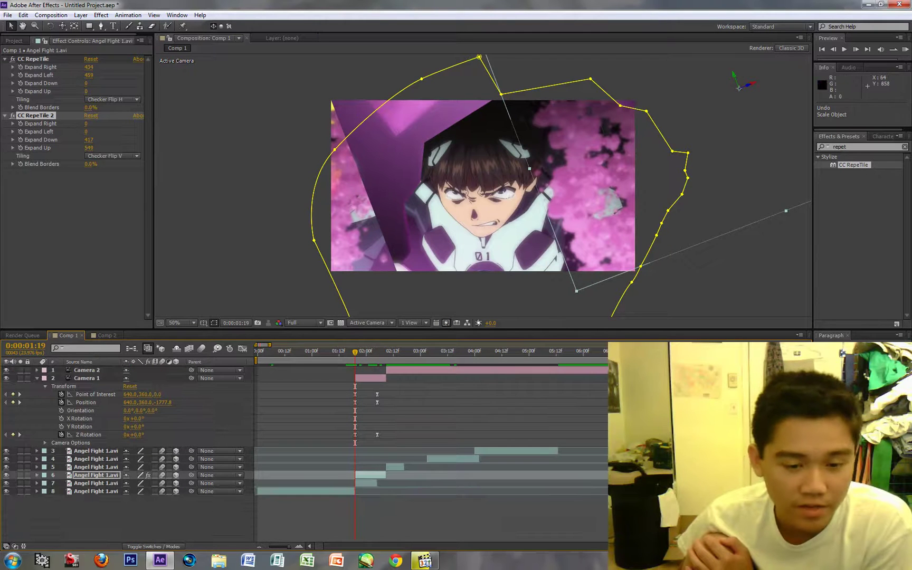
left_click(366, 483)
left_click_drag(354, 352, 364, 352)
left_click_drag(853, 164, 529, 216)
left_click_drag(630, 146, 630, 146)
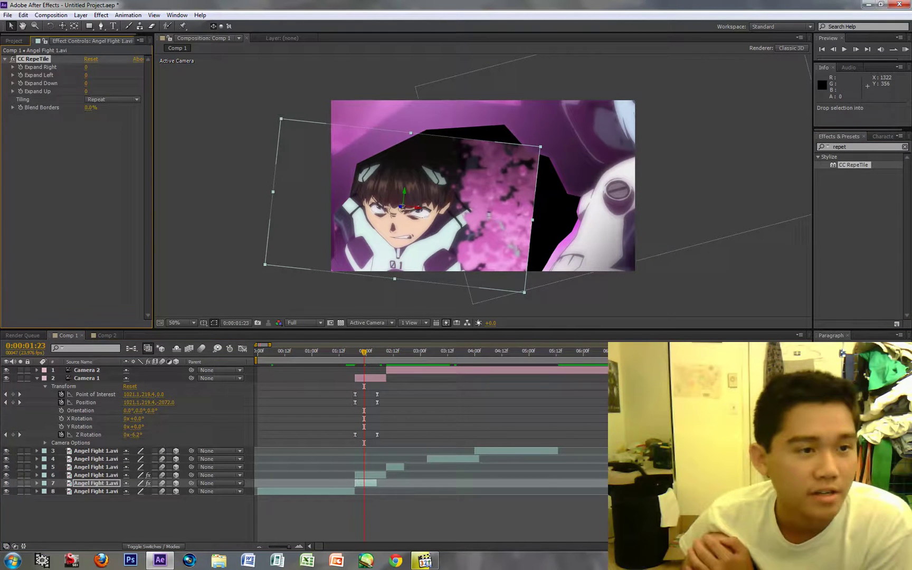
Set layer 7's CC RepeTile tiling to Checker Flip H, expanding it right by about 280 and left by about 465.
left_click(113, 99)
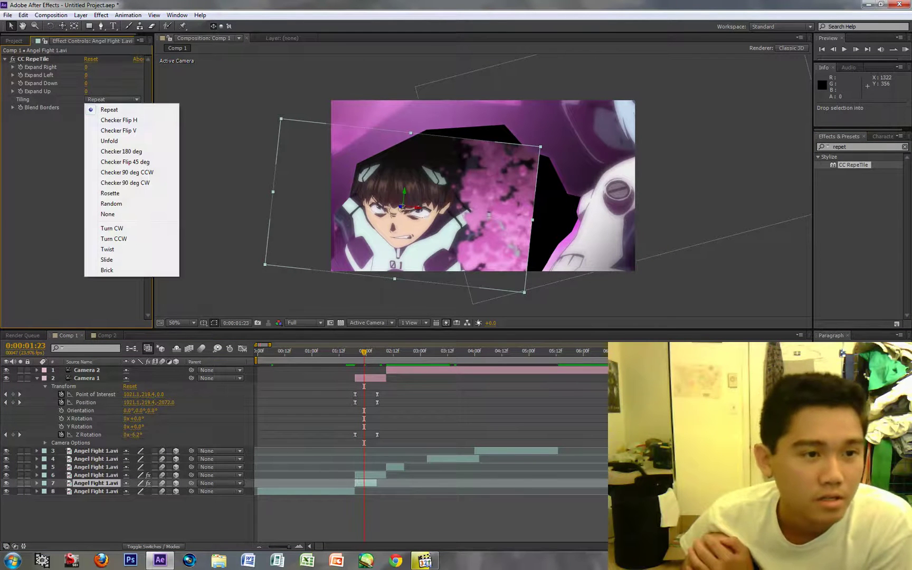
left_click(119, 120)
left_click(90, 151)
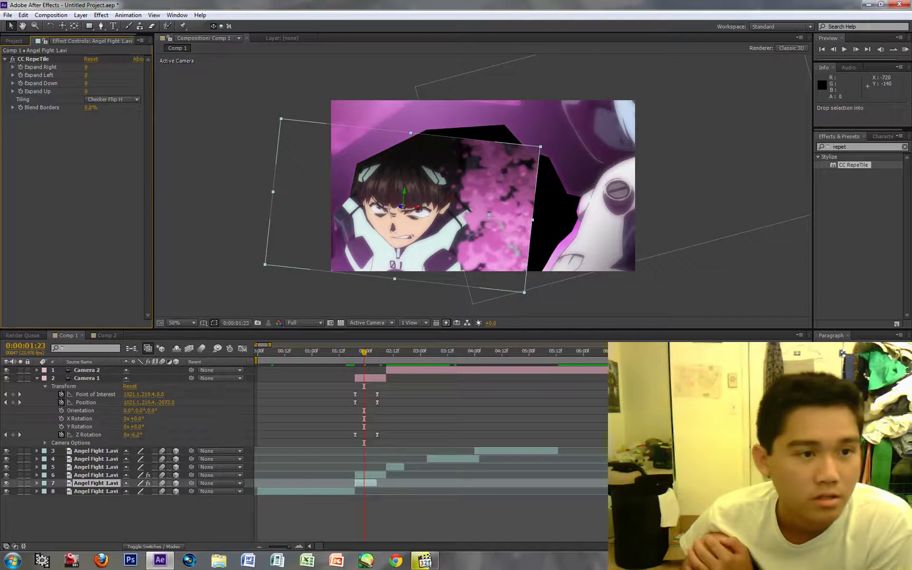
left_click_drag(86, 75, 219, 69)
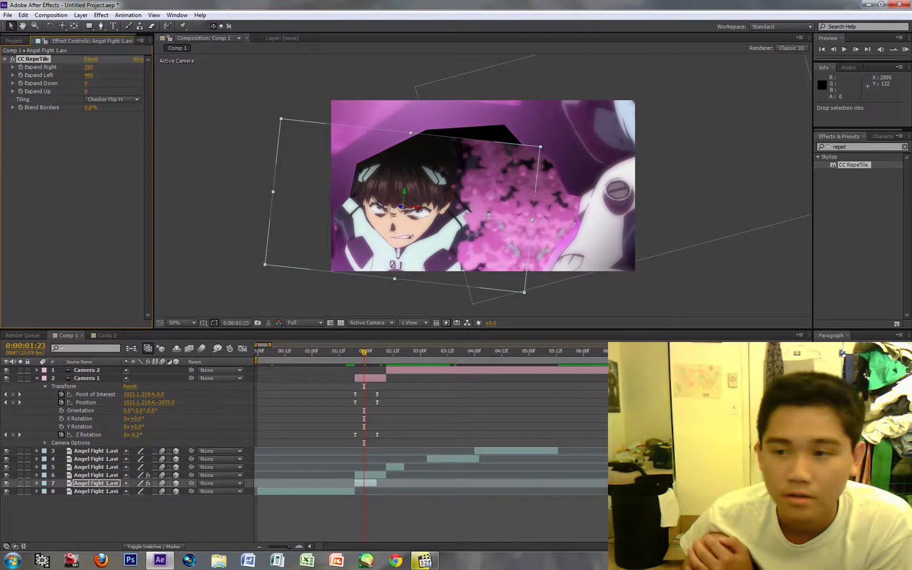
Add a second CC RepeTile to layer 7 with Checker Flip V tiling, expanding it down by 294 and up by 344.
left_click_drag(853, 165, 101, 175)
left_click(112, 156)
left_click(105, 188)
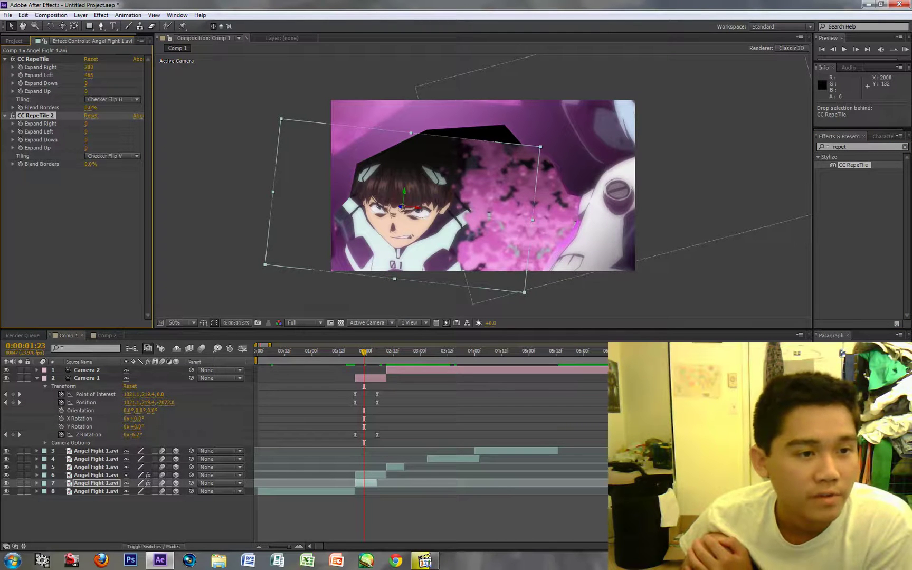
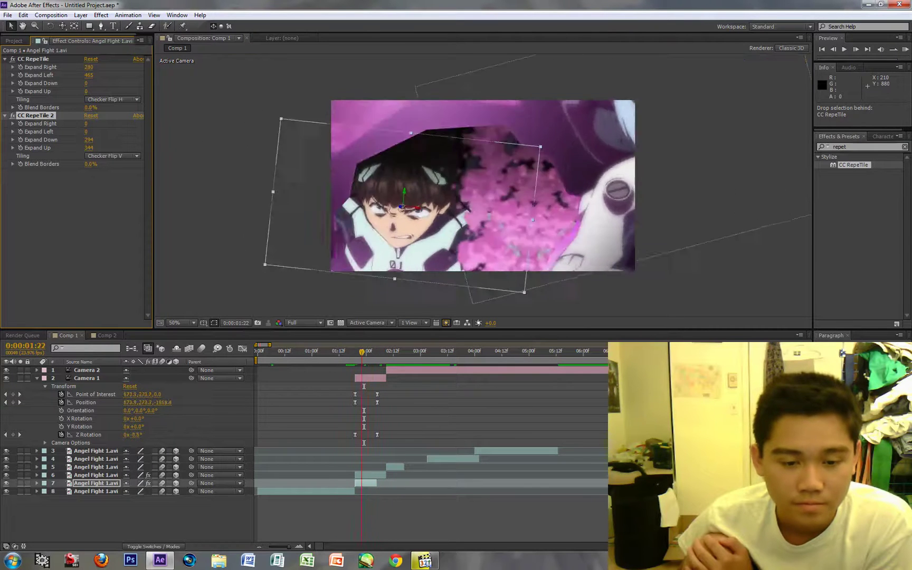
Preview the tiled transition, select layer 6 and check the clip edges at 0:00:02:00.
key("space")
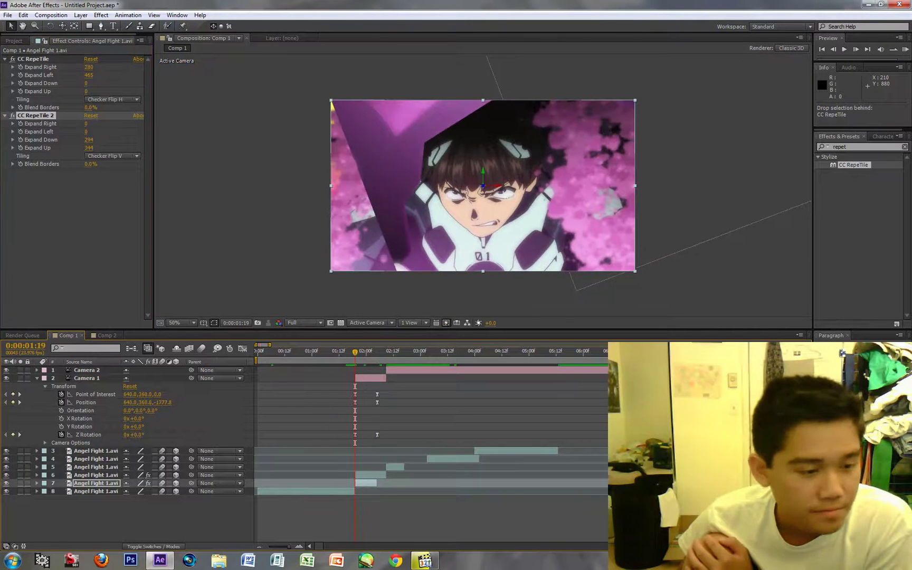
left_click(371, 475)
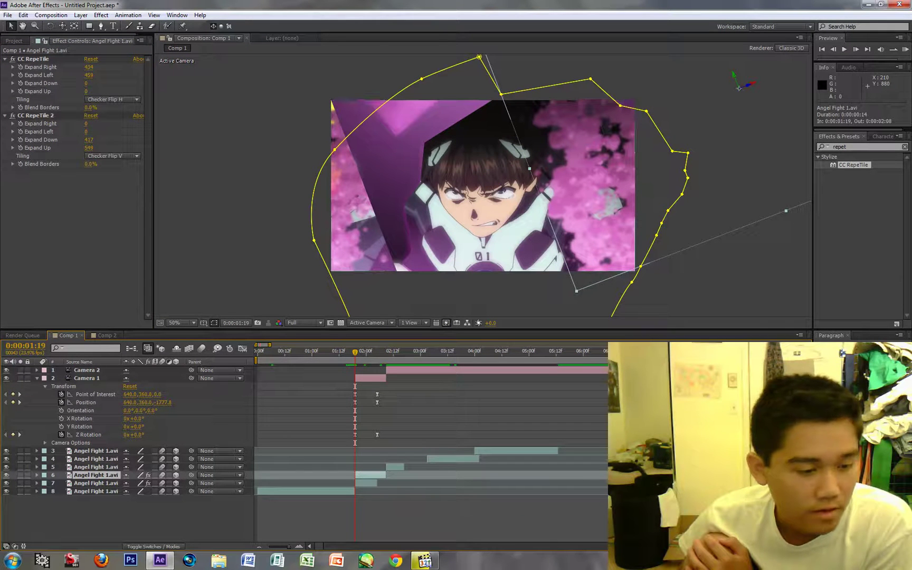
right_click(89, 474)
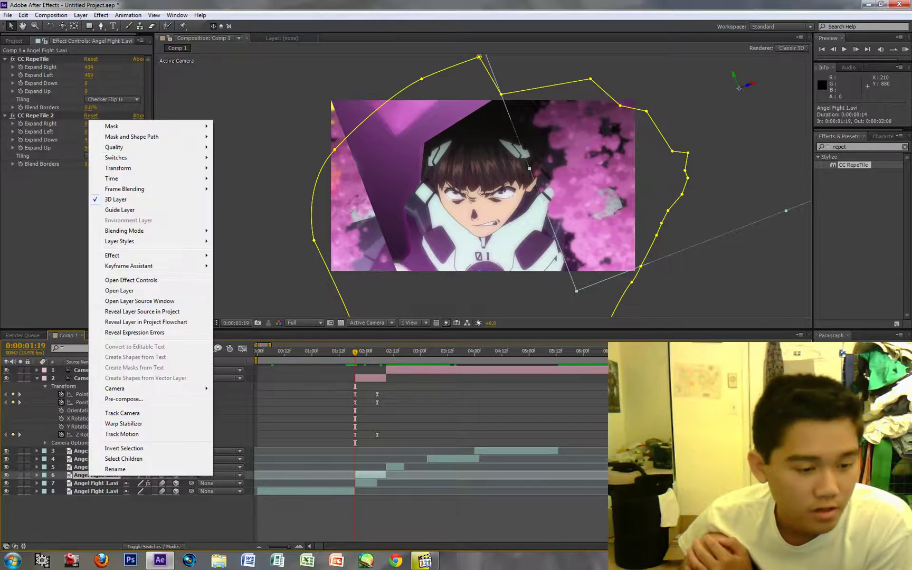
key("Escape")
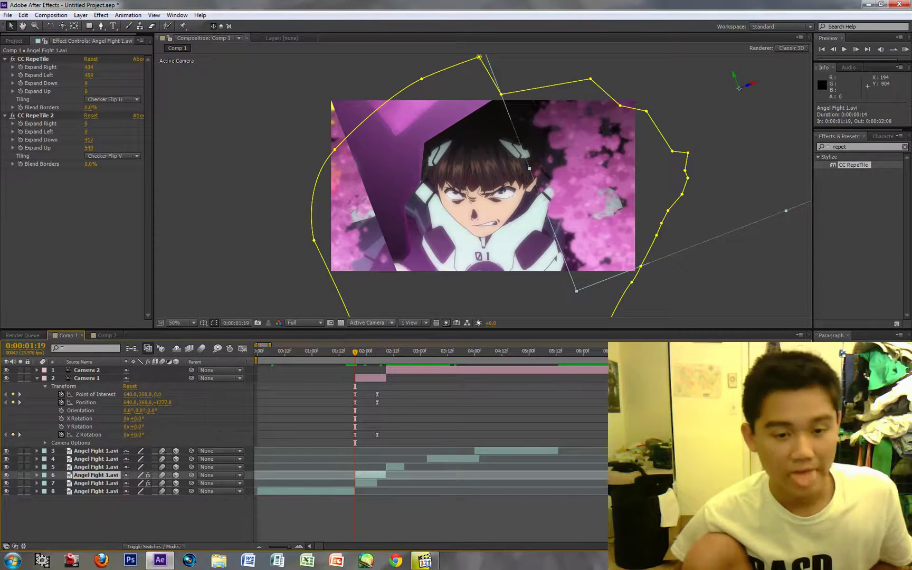
mouse_move(355, 351)
left_mouse_down()
mouse_move(374, 352)
mouse_move(365, 352)
left_mouse_up()
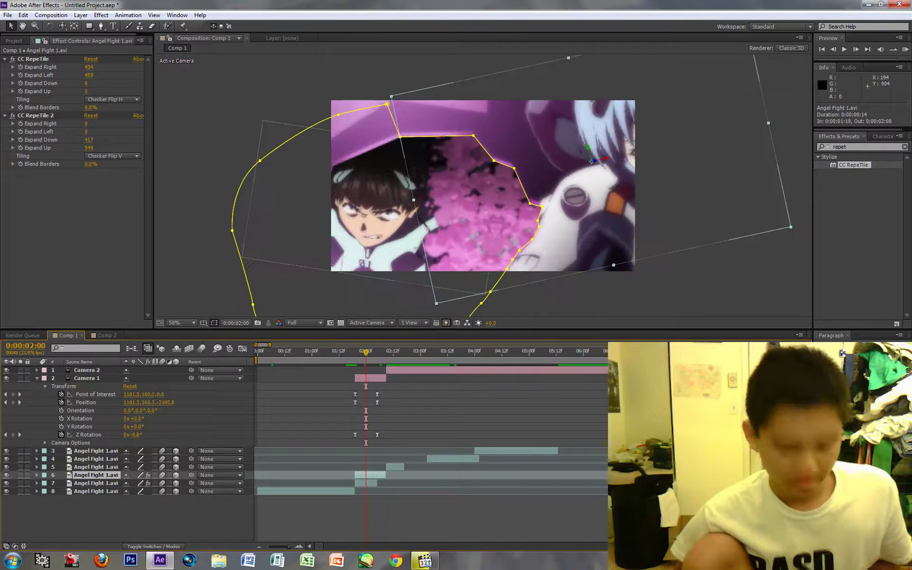
Paste a copy of layer 6 and set Mask 1 to None on the lower copy, layer 7.
key("ctrl+v")
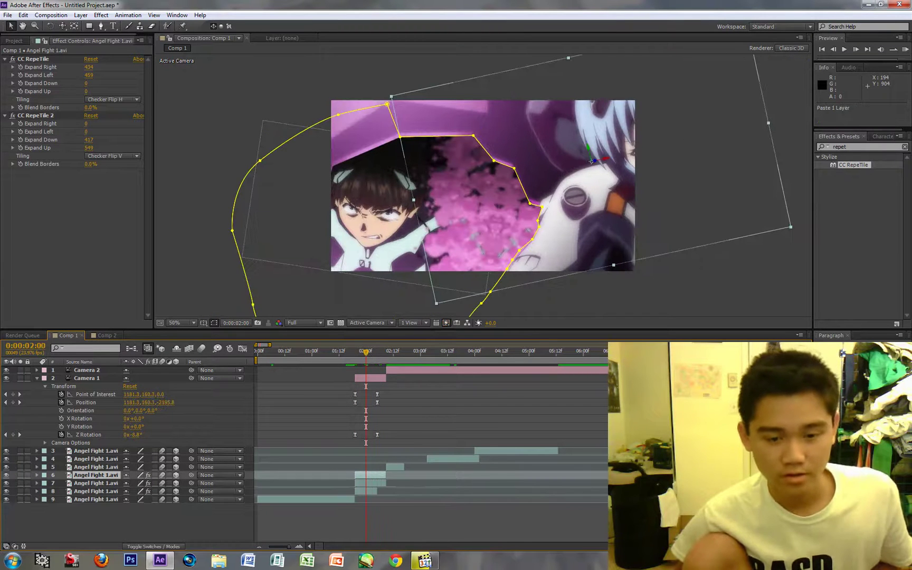
left_click(95, 475)
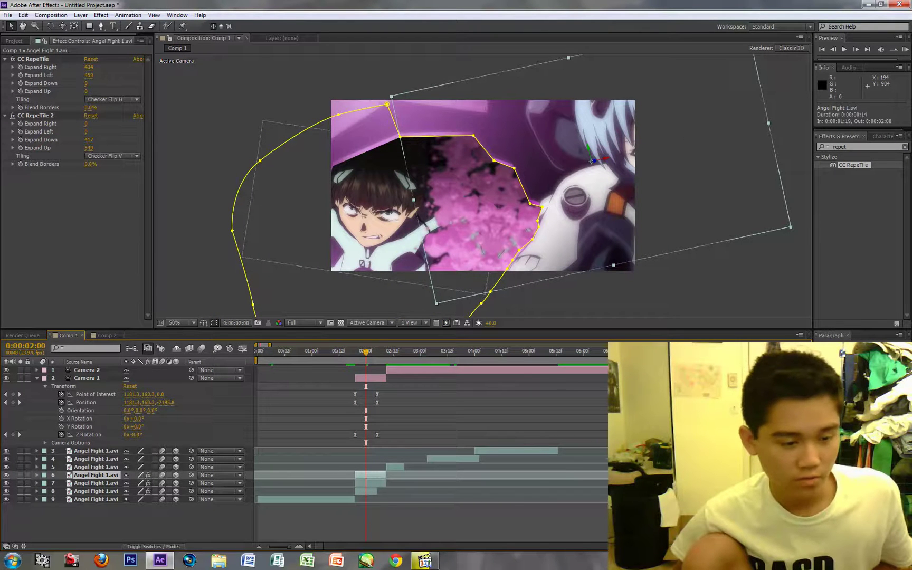
left_click(37, 482)
left_click(139, 449)
left_click(136, 457)
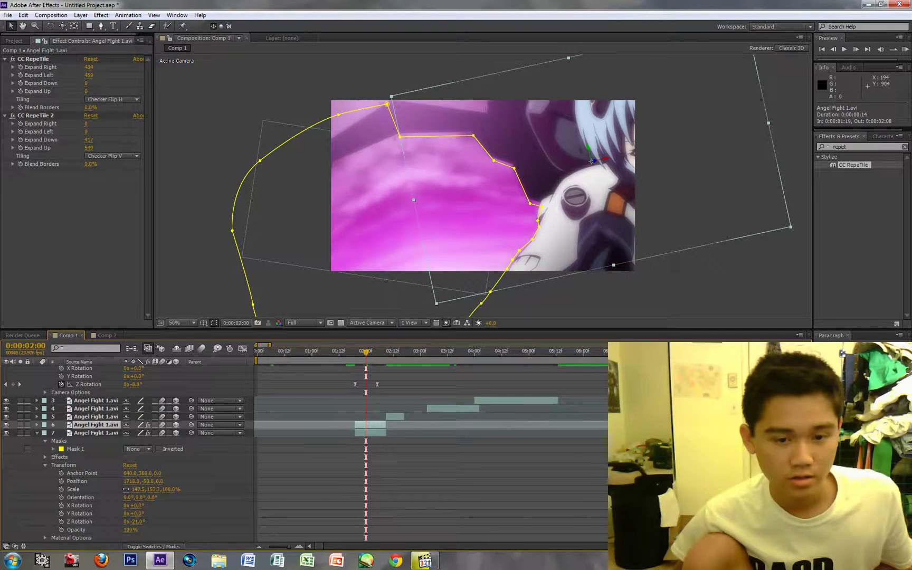
Move to 0:00:01:19 and start Opacity keyframing on layer 7 with a value of 100%.
left_click_drag(366, 352, 354, 352)
scroll(422, 192, "down", 2)
scroll(483, 185, "up", 4)
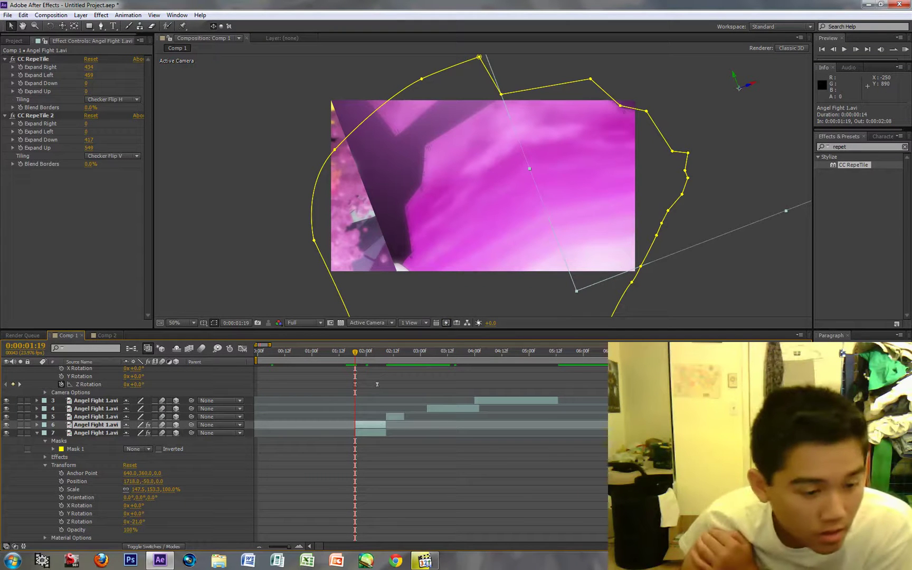
left_click_drag(130, 530, 77, 530)
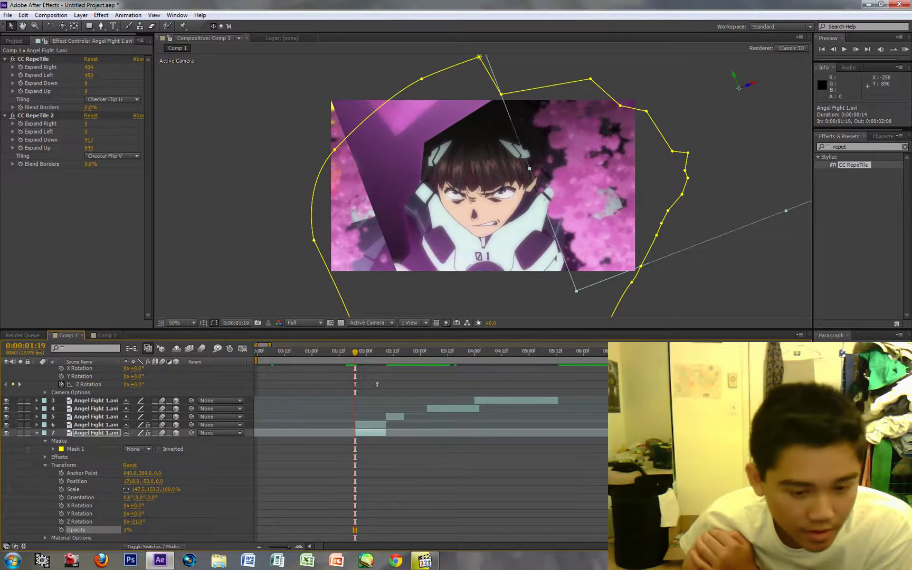
scroll(78, 530, "down", 1)
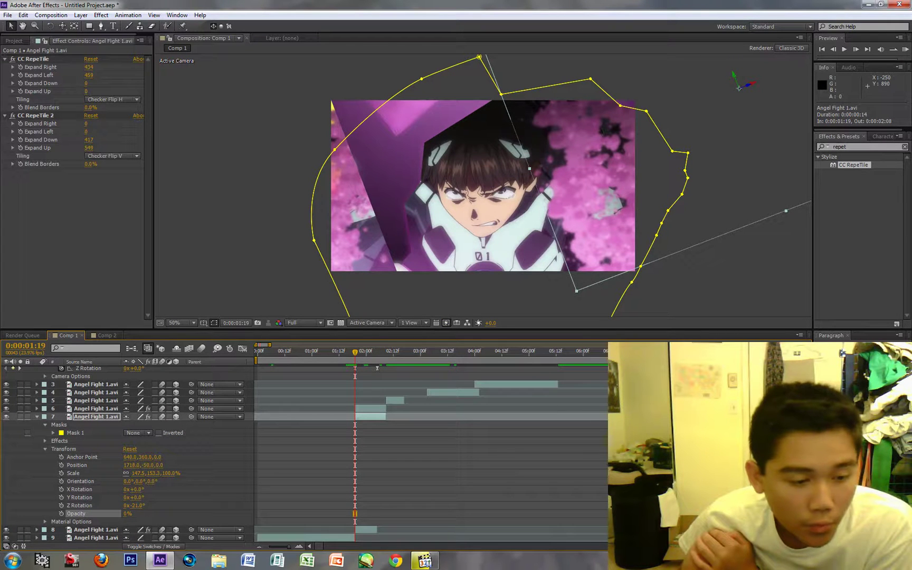
left_click(61, 514)
left_click_drag(127, 513, 181, 513)
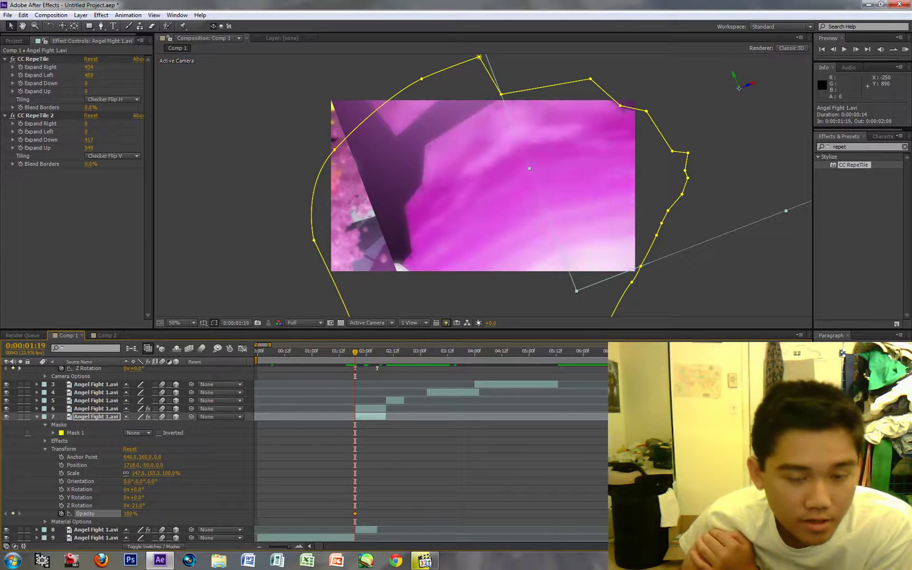
Check the neighbouring frames and set layer 7's Opacity keyframe at 0:00:01:19 to 0%.
key("Page_Down")
key("Page_Down")
key("Page_Down")
key("Page_Down")
key("Page_Up")
key("Page_Up")
key("Page_Up")
key("Page_Up")
key("Page_Up")
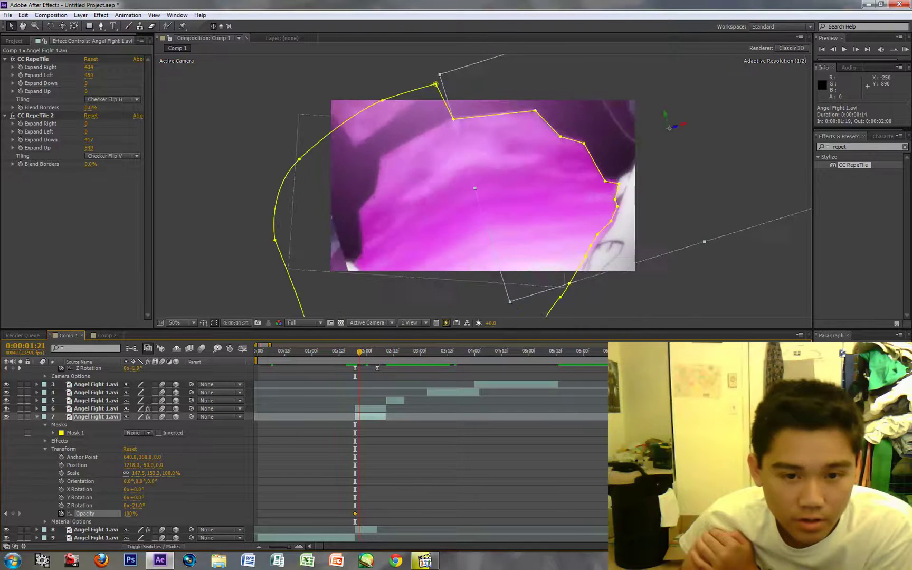
key("Page_Down")
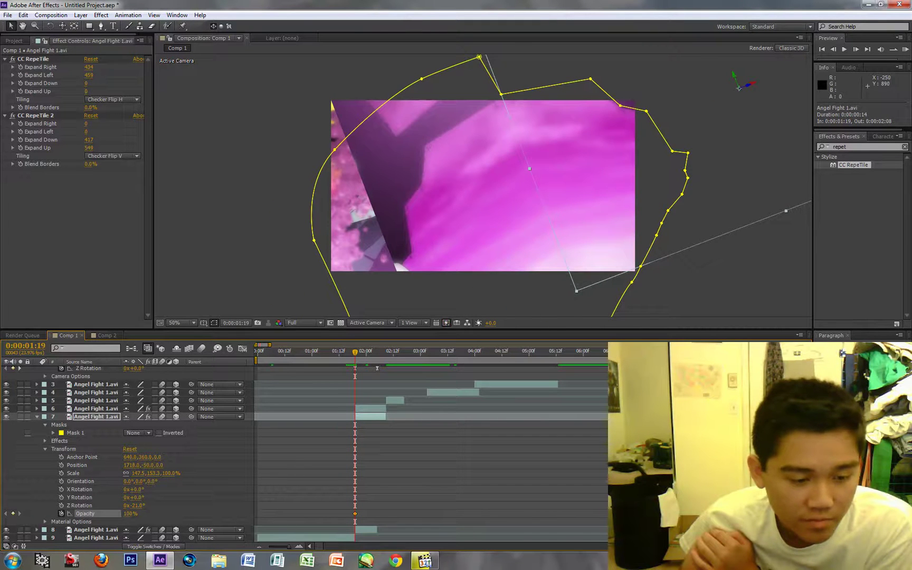
left_click_drag(129, 513, 77, 513)
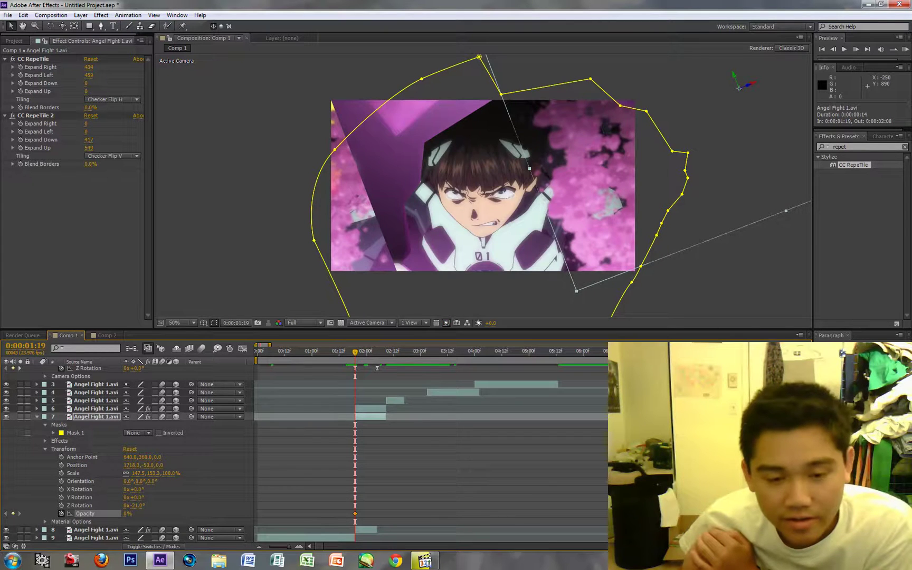
Add a 100% Opacity keyframe to layer 7 at 0:00:02:04 and step back through the fade to 0:00:01:19.
left_click_drag(357, 352, 373, 352)
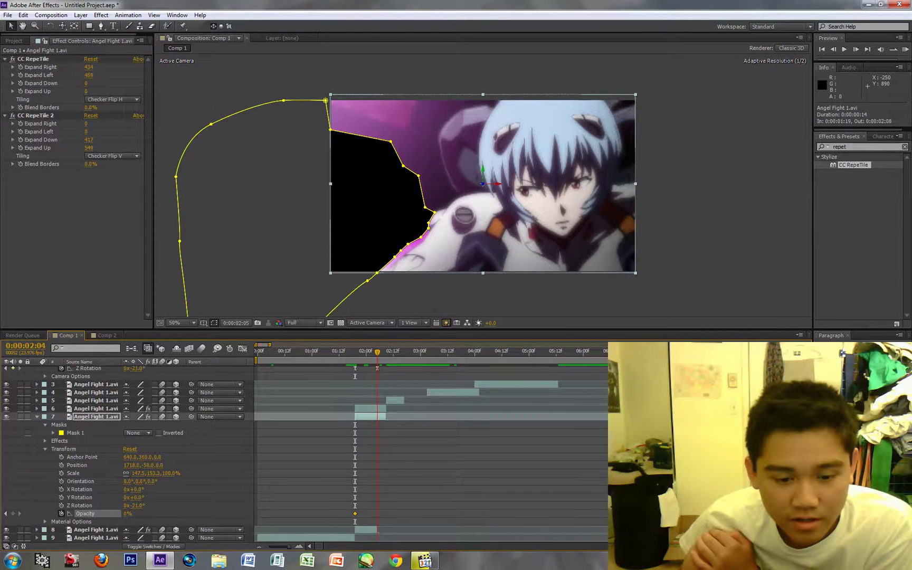
left_click_drag(377, 352, 375, 352)
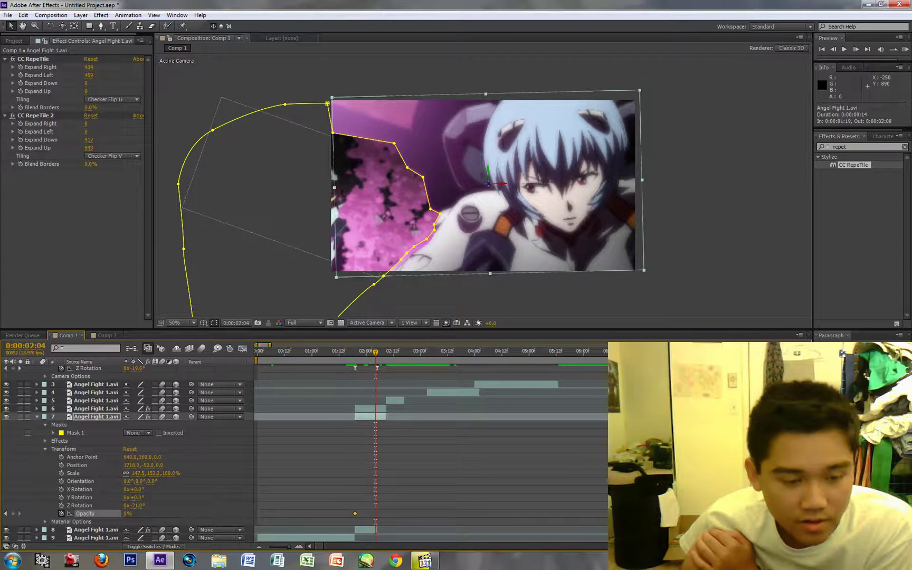
key("Page_Up")
key("Page_Up")
key("Page_Up")
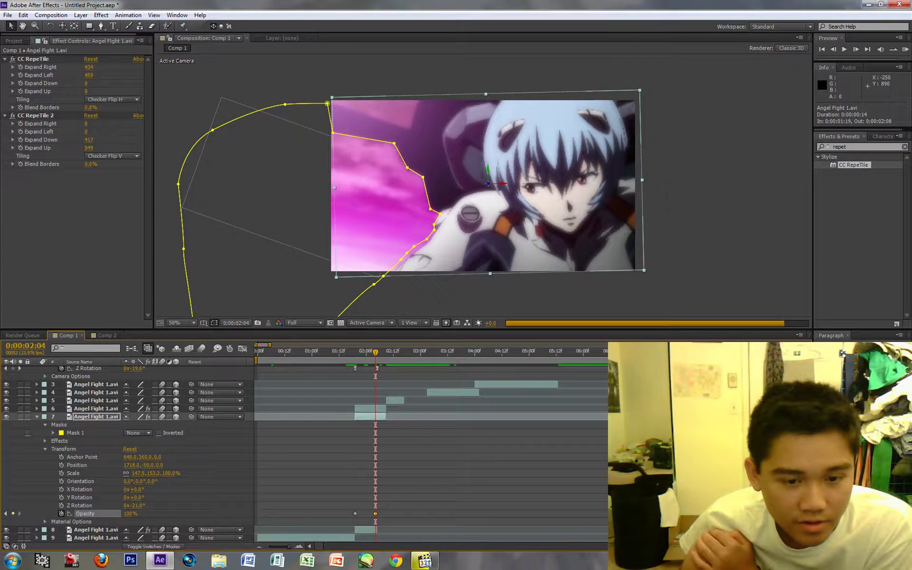
key("Page_Up")
key("Page_Up")
key("Page_Up")
key("Page_Up")
key("Page_Up")
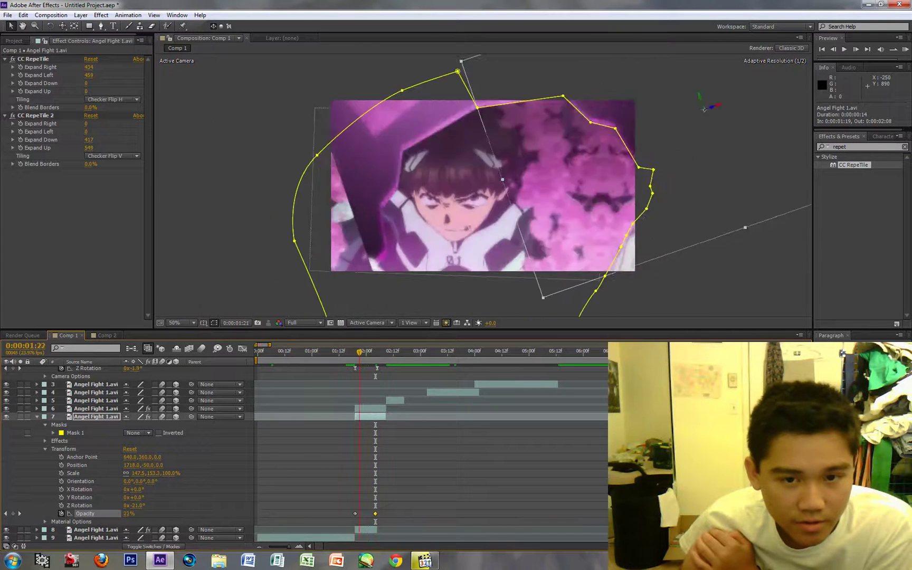
key("Page_Up")
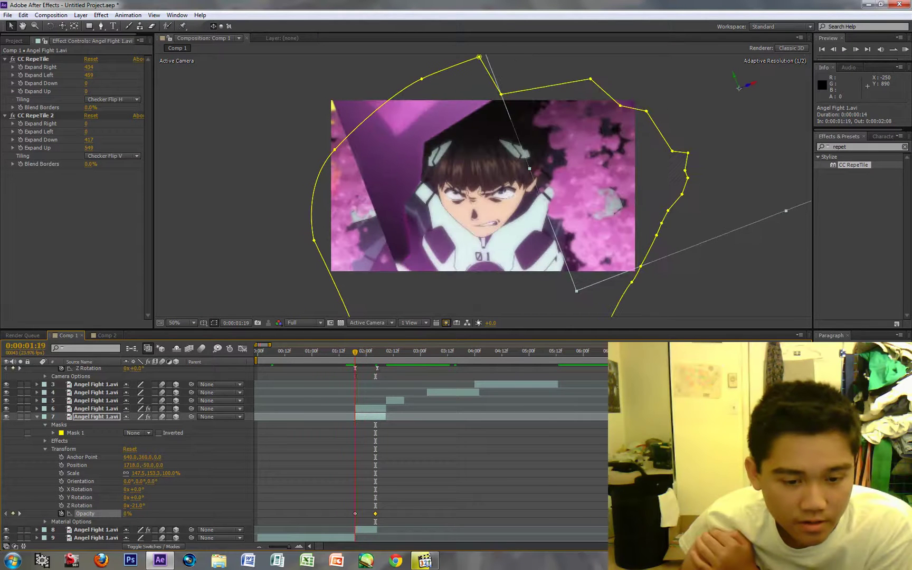
Collapse layer 7's properties and reduce Expand Left in layer 6's first CC RepeTile to about 3.
left_click(37, 417)
left_click(100, 521)
left_click(37, 459)
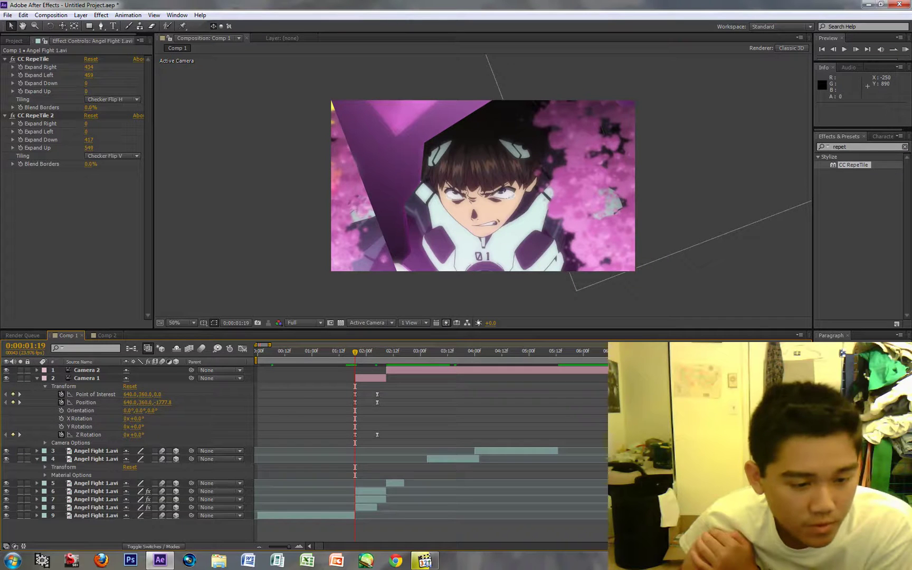
left_click(37, 459)
left_click(95, 467)
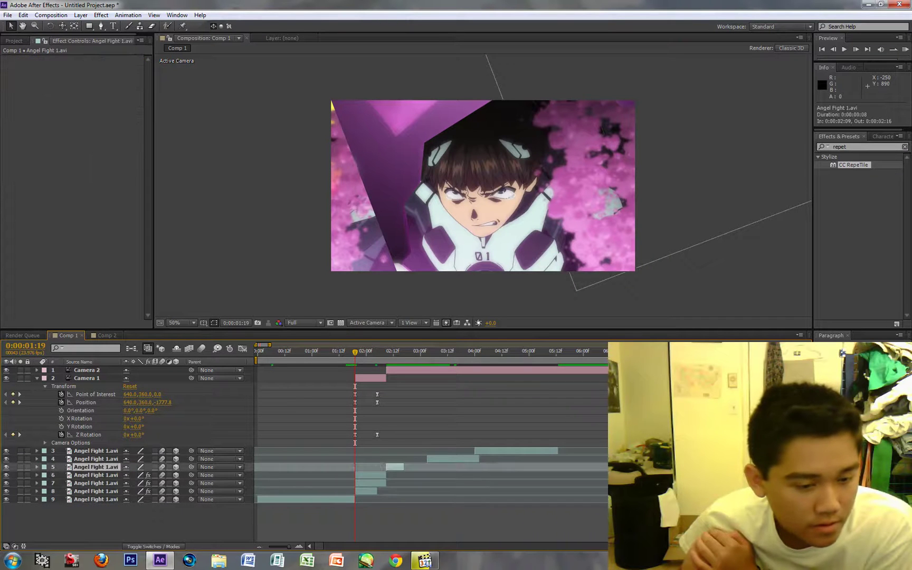
left_click(96, 475)
left_click(37, 475)
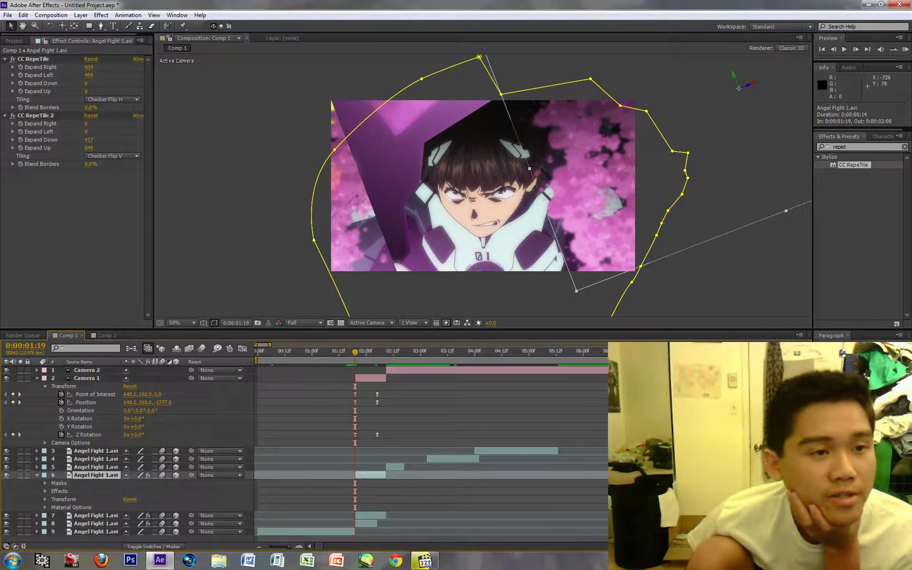
left_click_drag(89, 75, 226, 75)
mouse_move(89, 75)
left_mouse_down()
mouse_move(45, 75)
mouse_move(74, 75)
left_mouse_up()
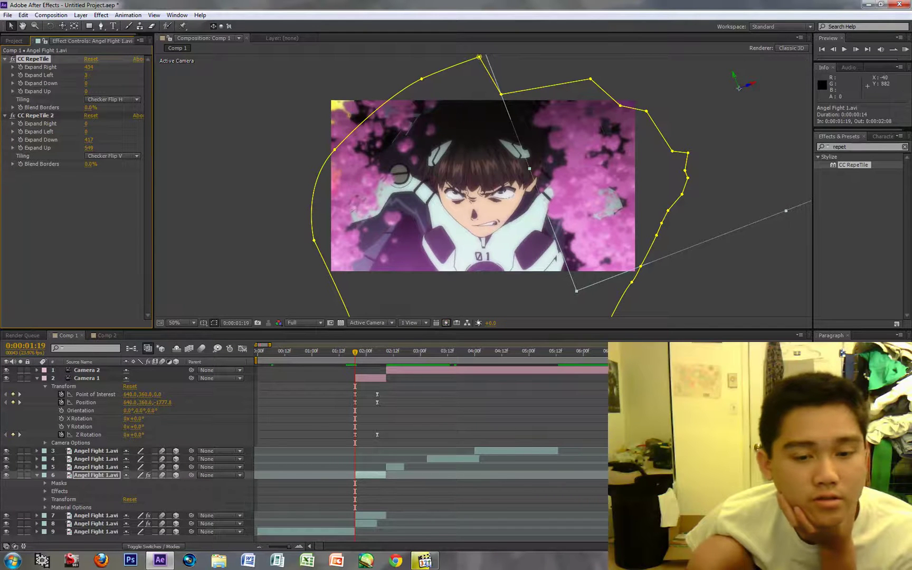
At 0:00:02:01, set Expand Right in layer 6's first CC RepeTile to 448 and undo the trial left expansion.
mouse_move(355, 352)
left_mouse_down()
mouse_move(376, 352)
mouse_move(368, 352)
left_mouse_up()
left_click_drag(87, 75, 137, 75)
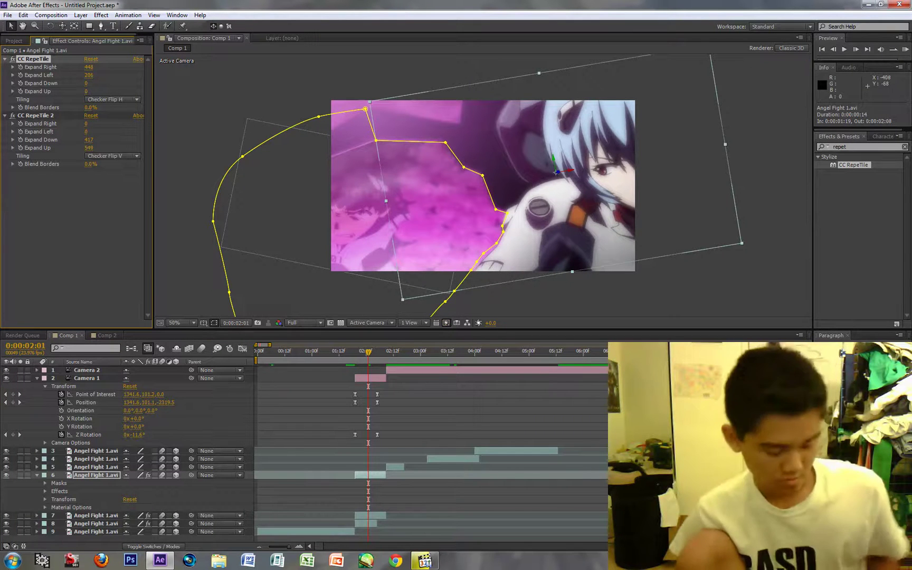
key("ctrl+z")
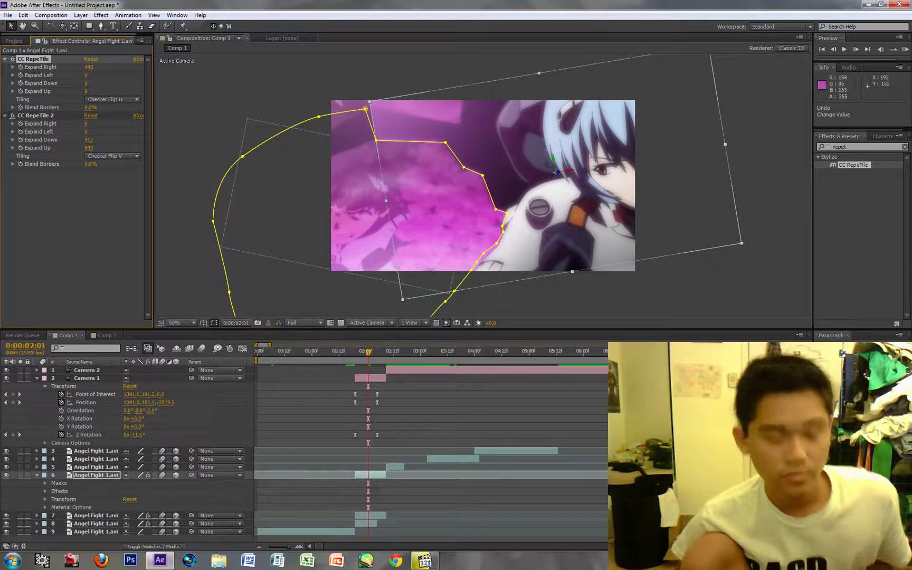
Reframe the view through Camera 1 mid-transition and place the new Point of Interest and Position keyframes at 0:00:02:00.
key("c")
key("c")
left_click_drag(418, 208, 417, 183)
left_click_drag(384, 235, 469, 196)
left_click_drag(385, 391, 366, 402)
Step through the revised camera move and RAM preview the transition from 0:00:01:11.
mouse_move(366, 352)
left_mouse_down()
mouse_move(356, 352)
mouse_move(378, 352)
mouse_move(348, 352)
left_mouse_up()
key("Page_Down")
key("Page_Down")
key("Page_Down")
key("Page_Down")
key("Page_Up")
key("Page_Up")
key("Page_Up")
key("Page_Up")
key("Page_Up")
key("Page_Up")
key("Page_Up")
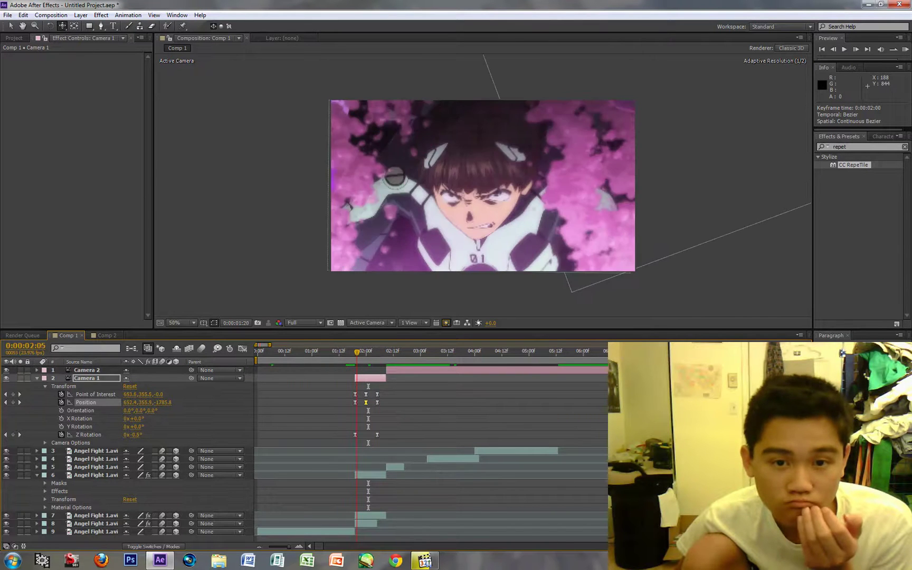
key("KP_0")
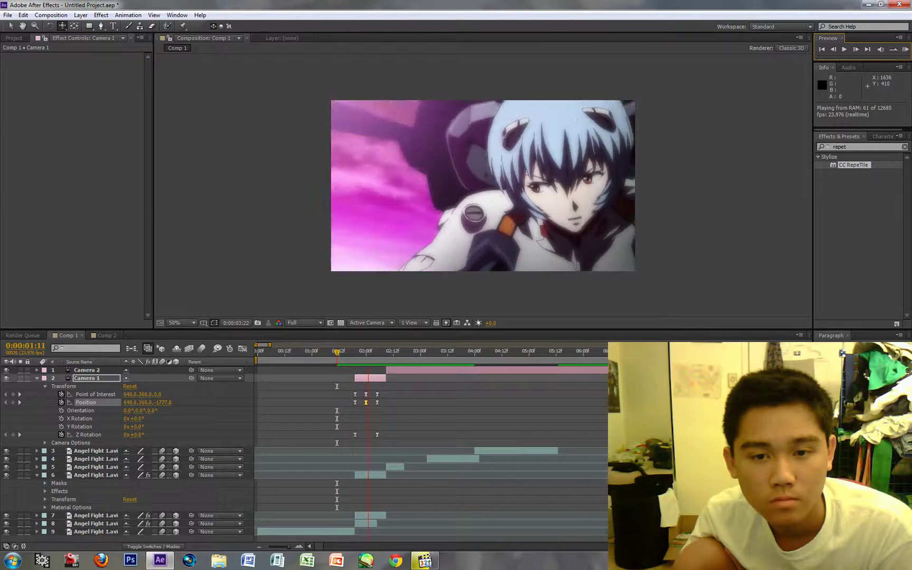
key("space")
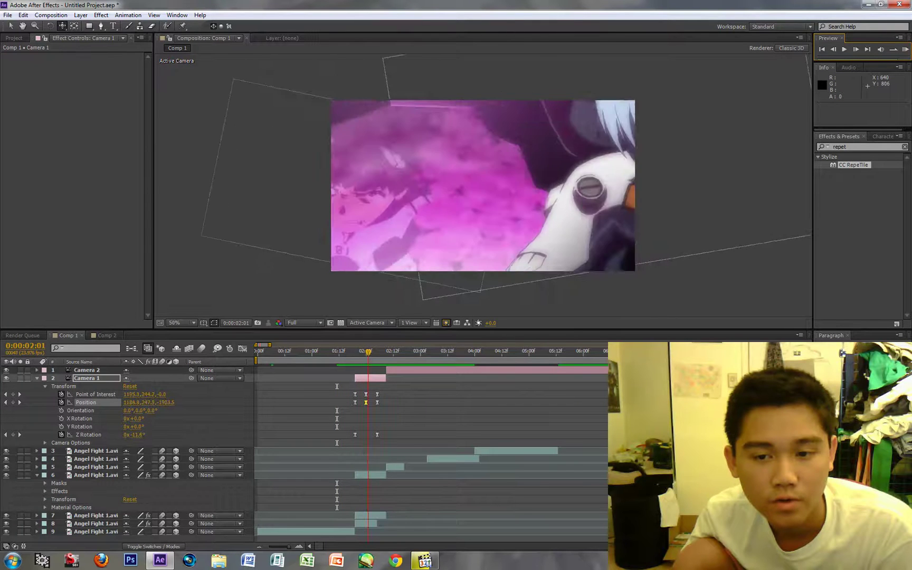
Examine the camera transition frame by frame in both directions up to 0:00:02:07.
key("Page_Up")
key("Page_Up")
key("Page_Up")
key("Page_Down")
key("Page_Down")
key("Page_Down")
key("Page_Down")
key("Page_Down")
key("Page_Down")
key("Page_Down")
key("Page_Down")
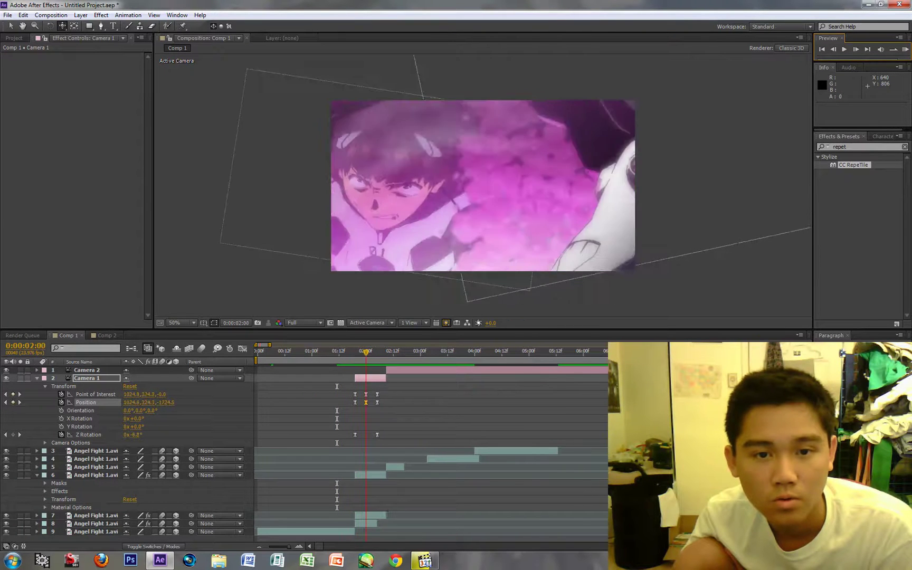
key("Page_Down")
key("Page_Down")
key("Page_Up")
key("Page_Up")
key("Page_Up")
key("Page_Up")
key("Page_Up")
key("Page_Up")
key("Page_Up")
key("Page_Up")
key("Page_Up")
key("Page_Up")
key("Page_Up")
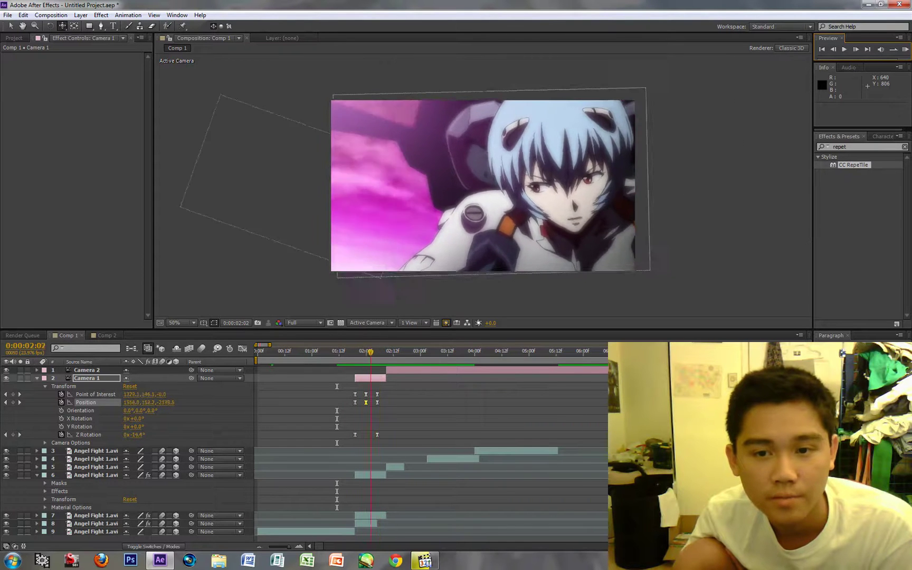
key("Page_Down")
key("Page_Down")
key("Page_Down")
key("Page_Down")
key("Page_Down")
key("Page_Down")
key("Page_Down")
key("Page_Down")
key("Page_Down")
key("Page_Down")
key("Page_Down")
key("Page_Down")
key("Page_Down")
key("Page_Down")
key("Page_Down")
key("Page_Down")
key("Page_Down")
key("Page_Down")
key("Page_Down")
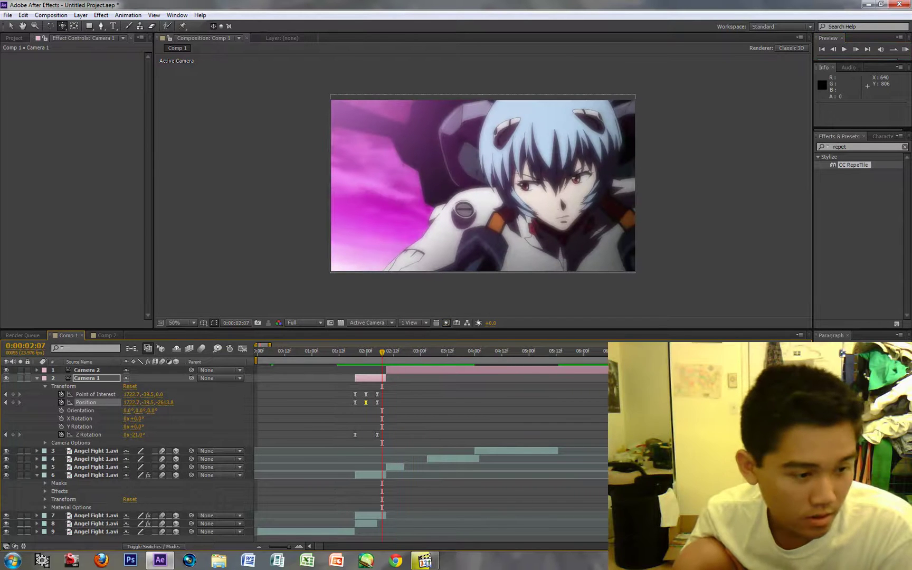
Collapse the properties of Camera 1 and layer 6 and RAM preview the composition from the start.
left_click(45, 386)
left_click(37, 378)
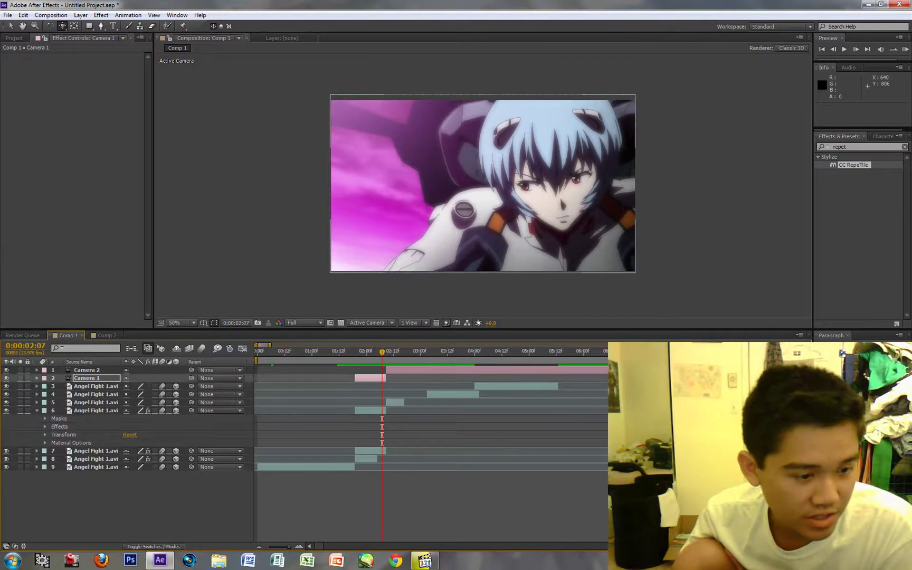
left_click(37, 410)
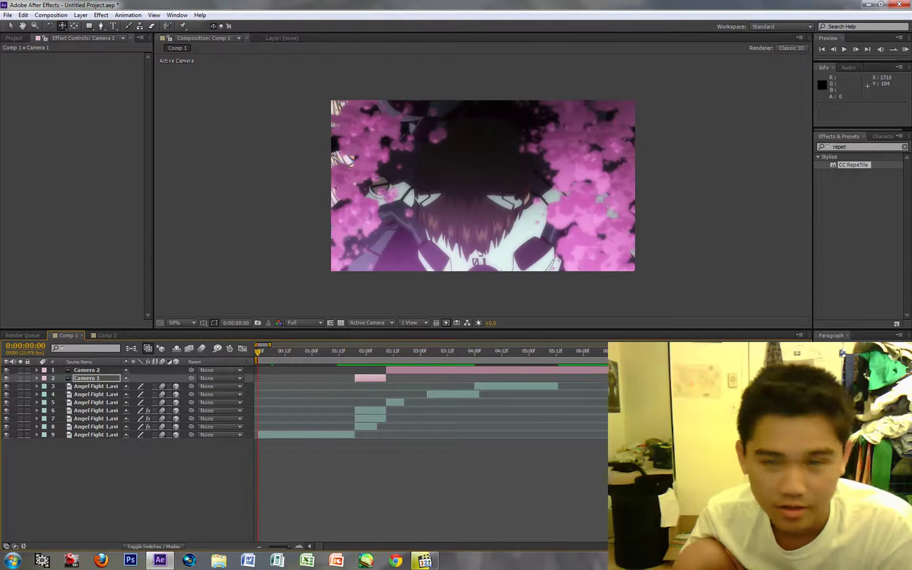
key("KP_0")
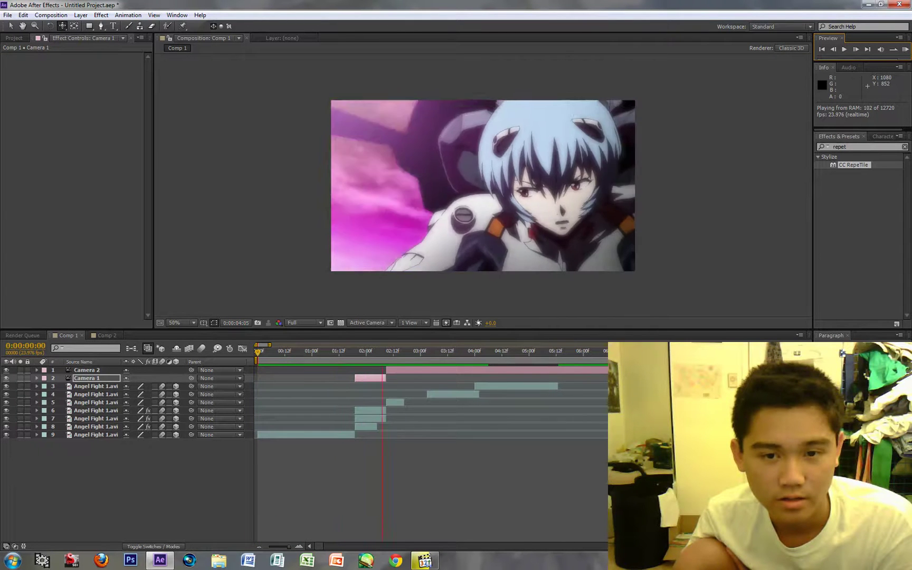
Select layers 7 and 6 in turn at 0:00:02:02 to compare their tiling settings and masked edges.
mouse_move(363, 351)
left_mouse_down()
mouse_move(382, 352)
mouse_move(352, 351)
mouse_move(391, 352)
mouse_move(371, 351)
left_mouse_up()
left_click(372, 419)
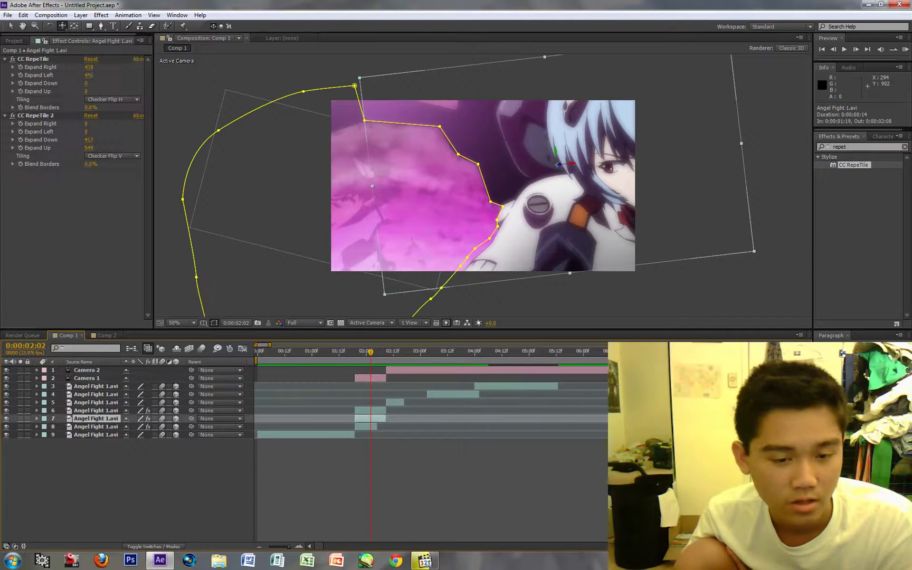
left_click(371, 411)
scroll(467, 235, "down", 2)
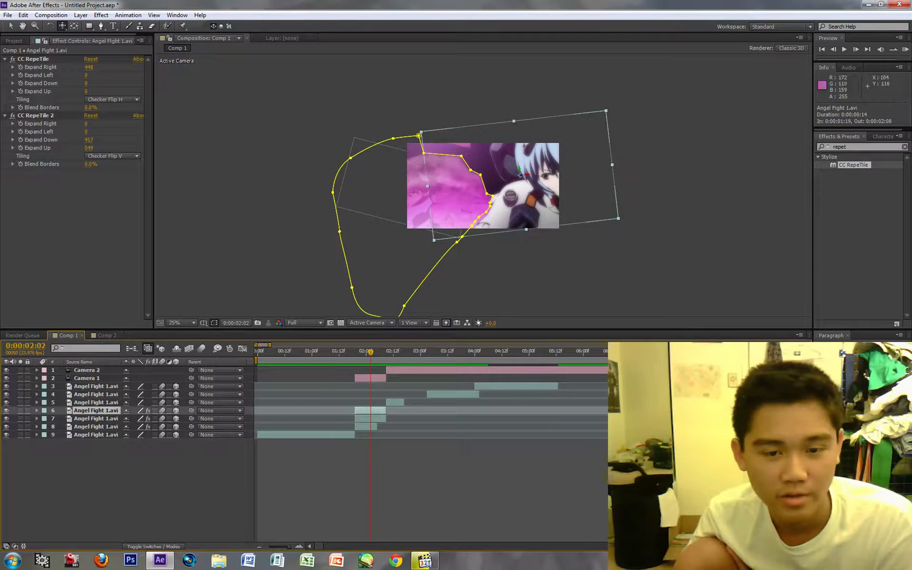
scroll(470, 233, "up", 2)
Play the following clips up to 0:00:04:13 and return to the transition frame at 0:00:01:22.
key("space")
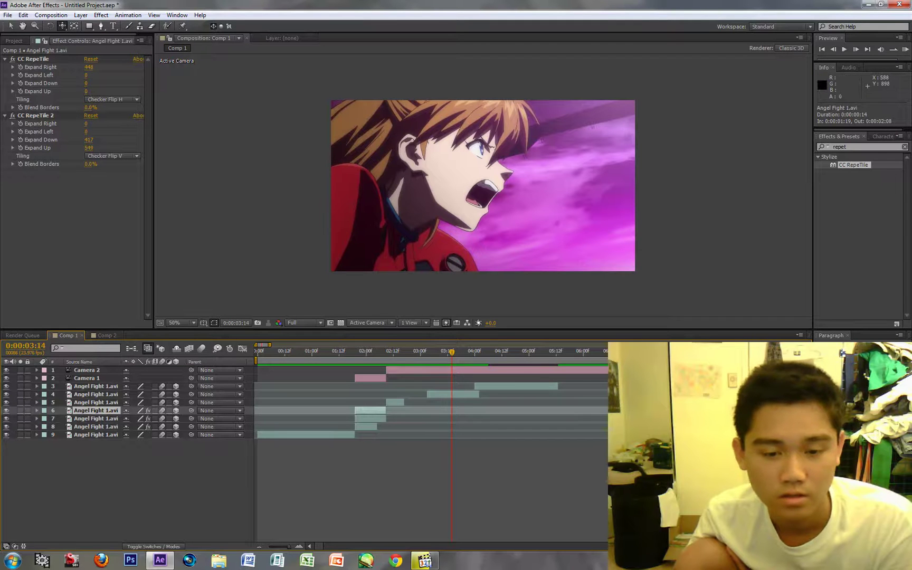
key("space")
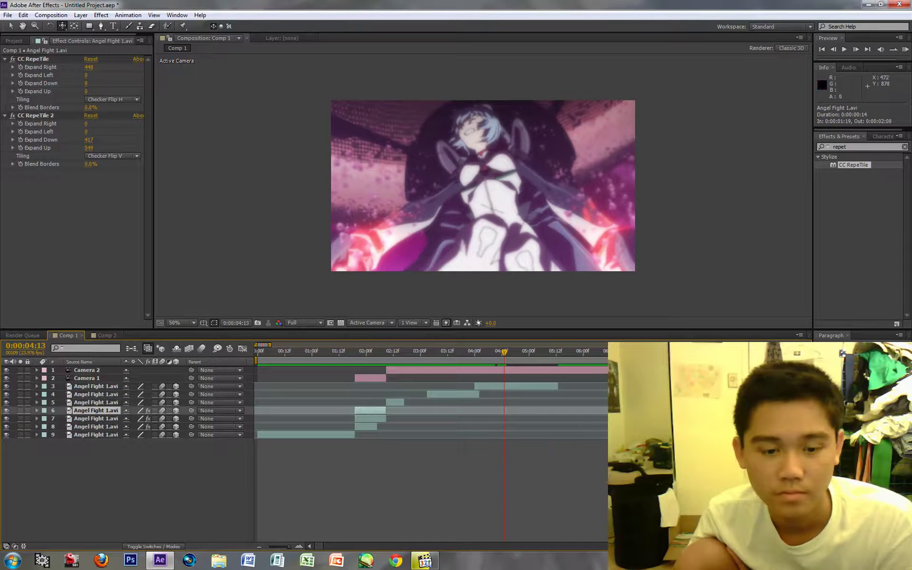
left_click_drag(504, 352, 370, 352)
key("Page_Up")
key("Page_Up")
key("Page_Up")
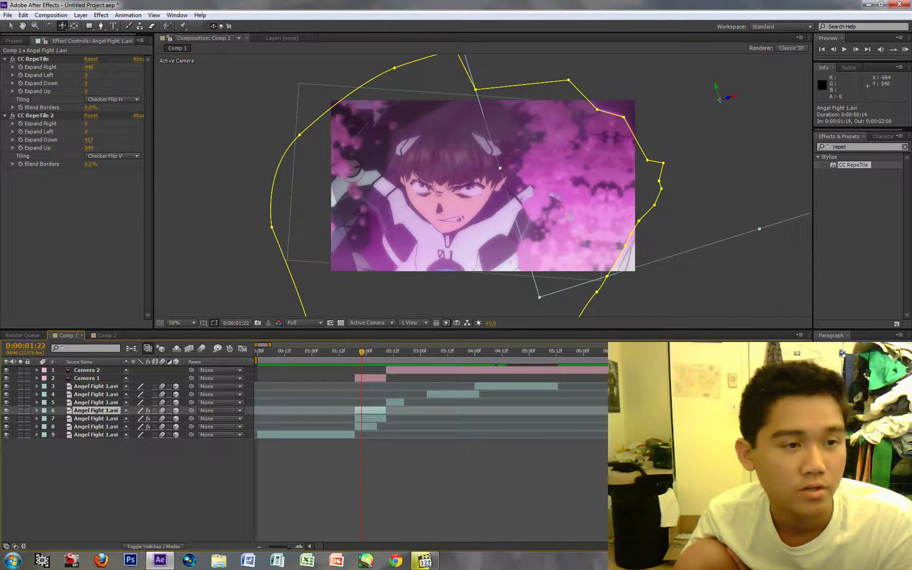
left_click_drag(86, 75, 105, 75)
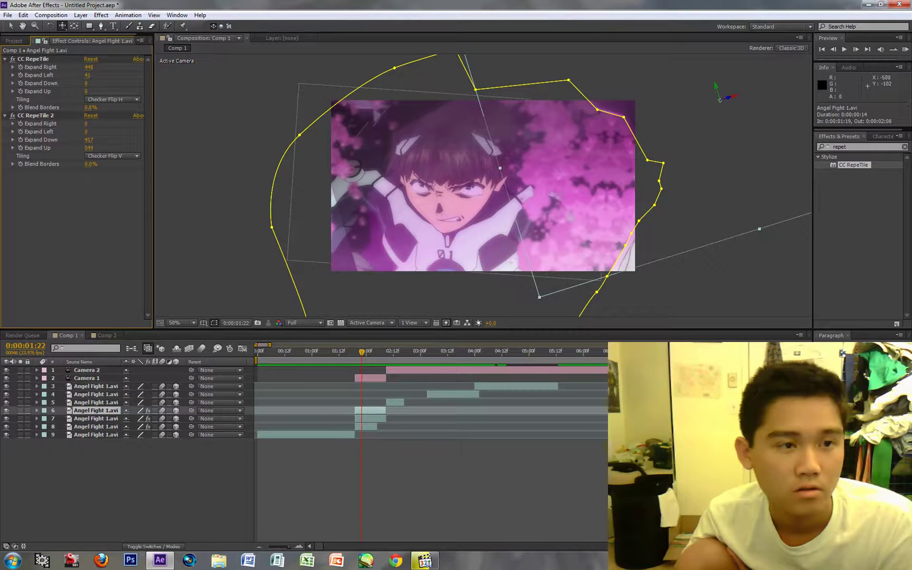
left_click_drag(87, 76, 111, 75)
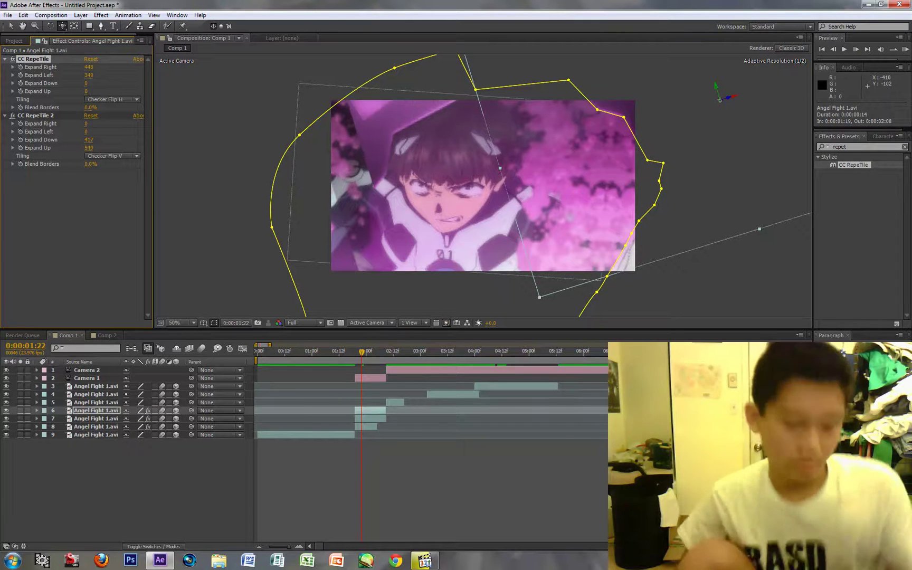
key("ctrl+z")
key("ctrl+z")
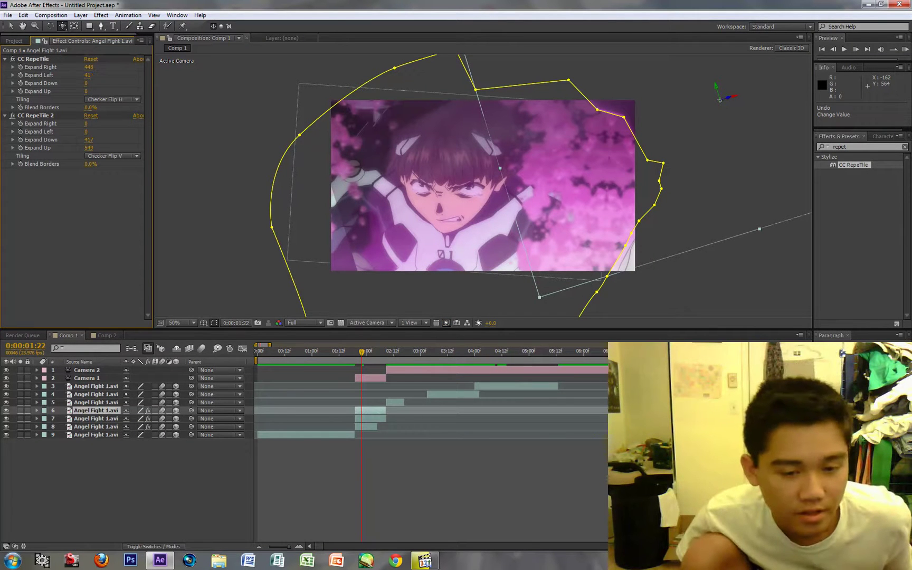
Set Expand Left of layer 7's first CC RepeTile to 1039 and check the neighbouring frames around 0:00:01:21.
left_click(96, 418)
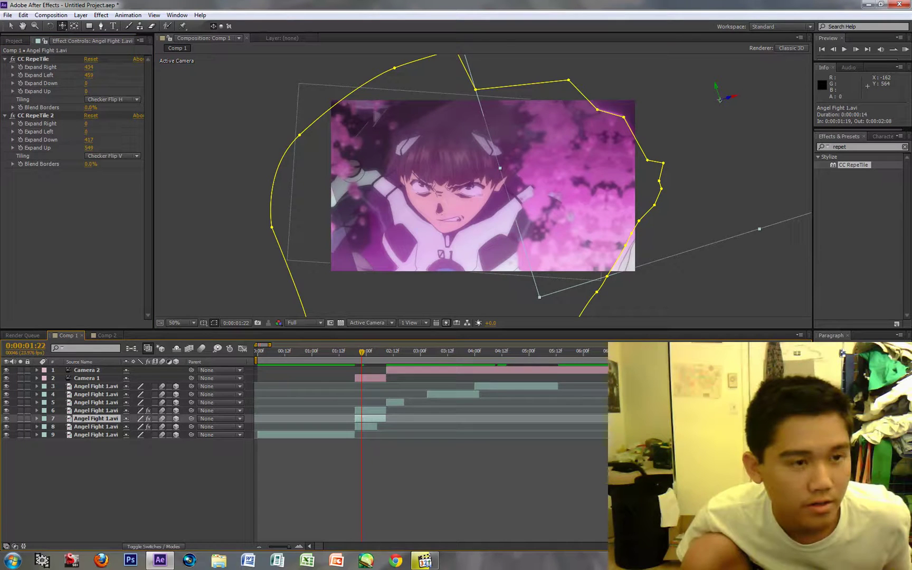
left_click_drag(89, 75, 145, 75)
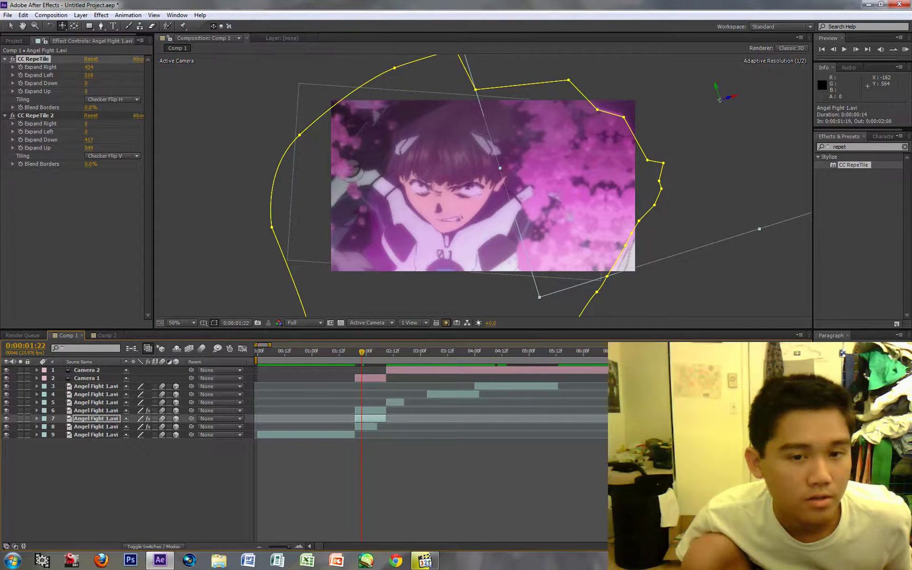
left_click_drag(337, 142, 337, 146)
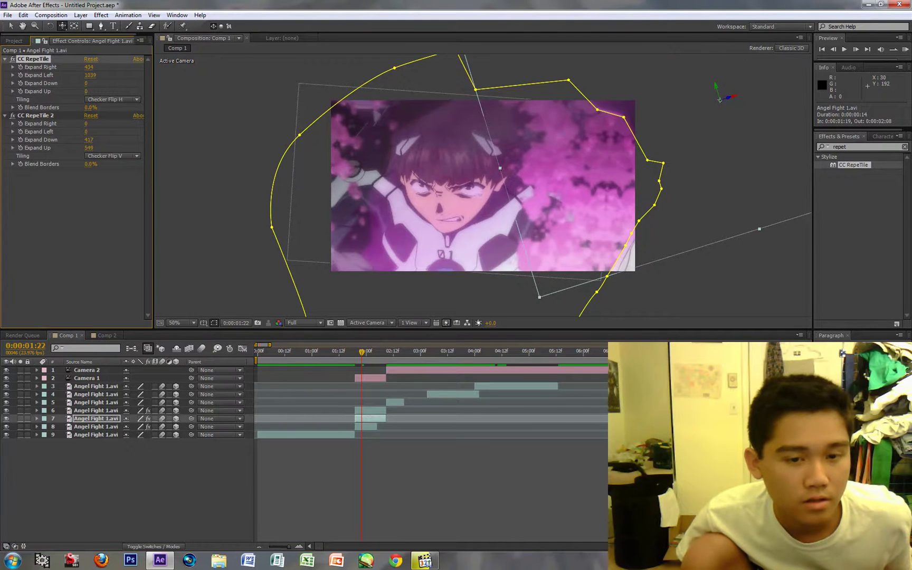
key("Page_Up")
key("Page_Up")
key("Page_Down")
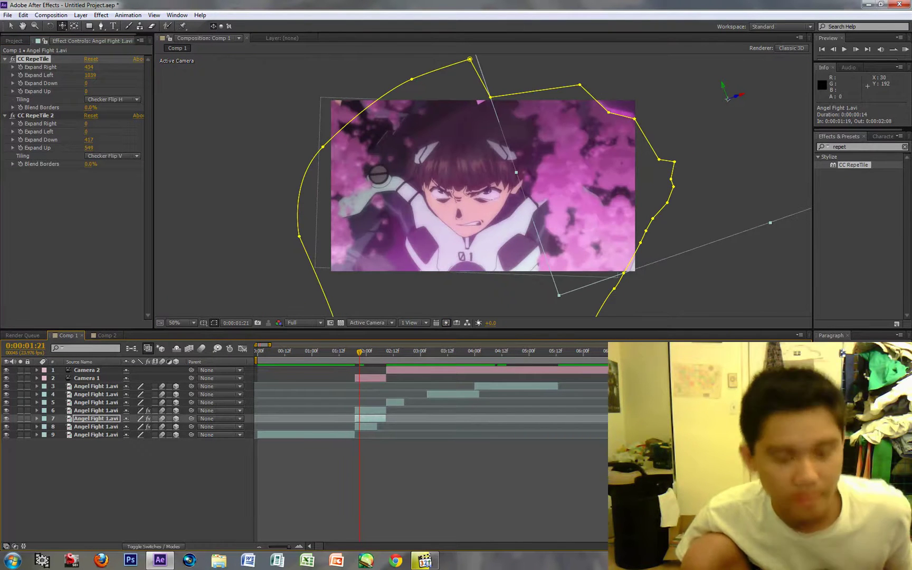
Set Expand Left of the first CC RepeTile effect on layer 7 to 931 at 0:00:01:21.
left_click(95, 418)
left_click(37, 418)
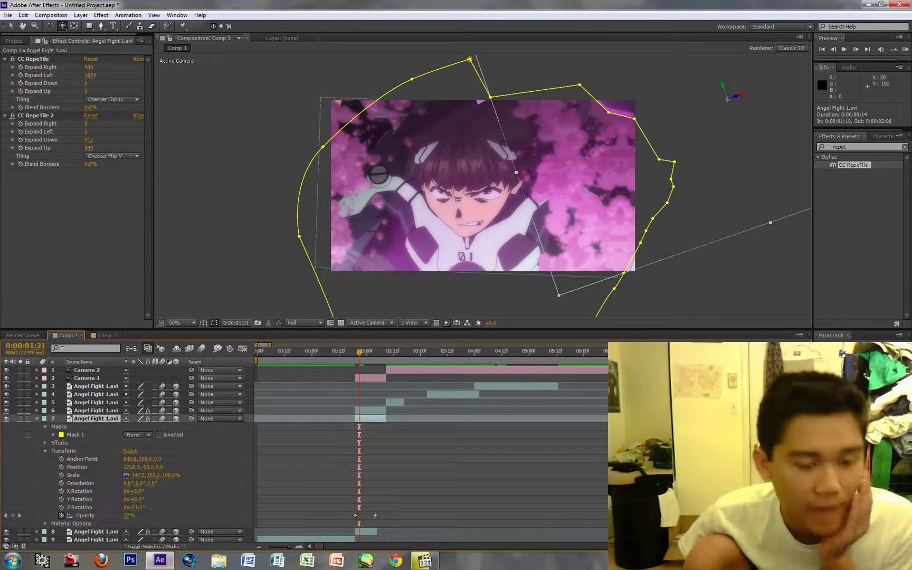
left_click(37, 419)
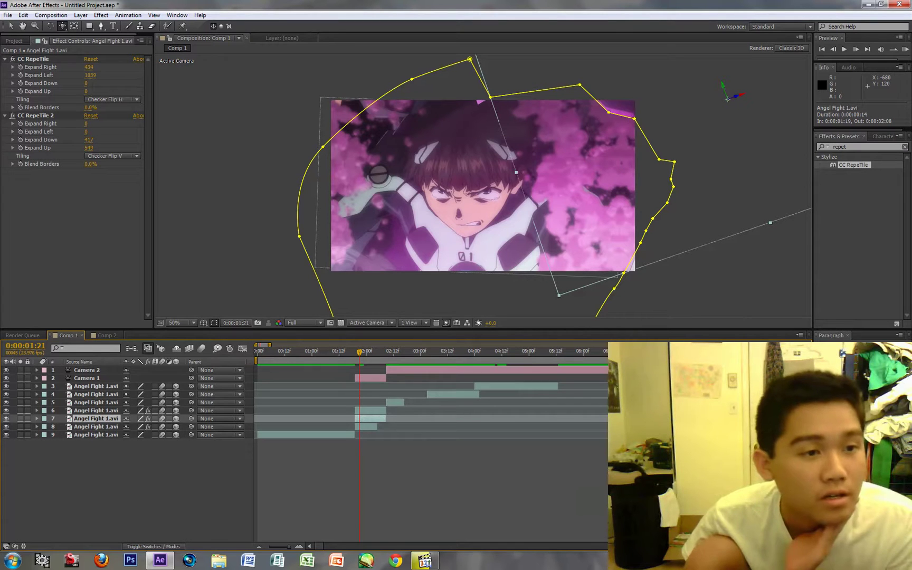
left_click_drag(90, 75, 105, 75)
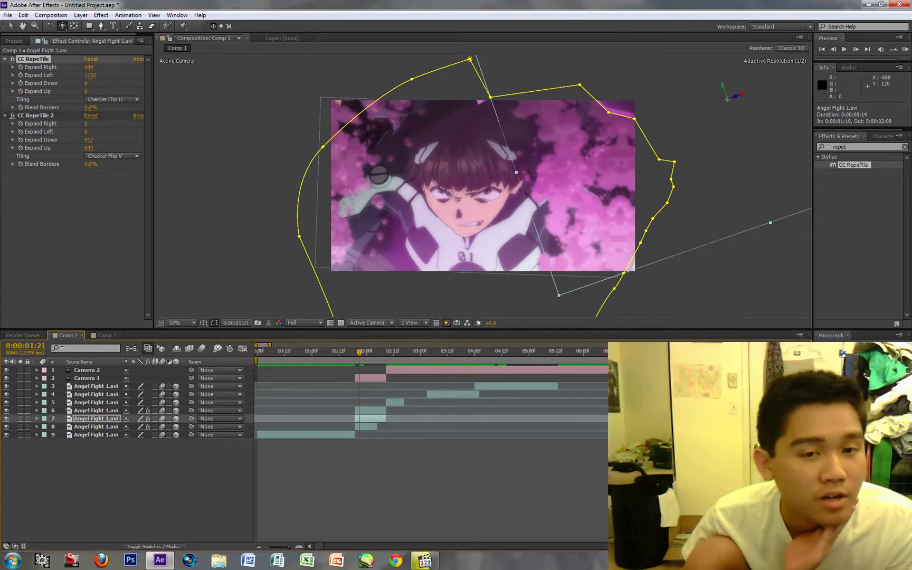
left_click_drag(21, 75, 1, 75)
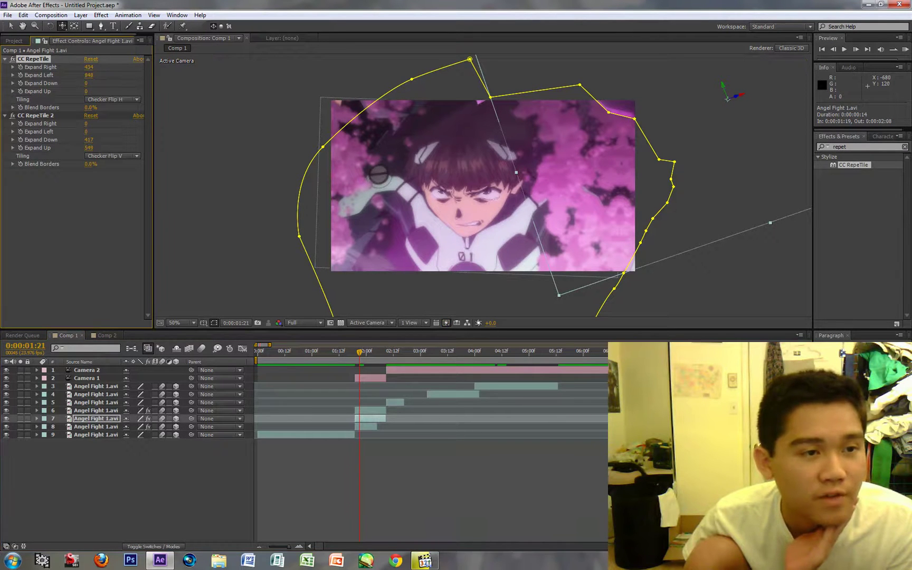
left_click_drag(89, 75, 2, 75)
left_click_drag(89, 75, 13, 75)
left_click_drag(89, 75, 26, 75)
left_click_drag(89, 75, 405, 75)
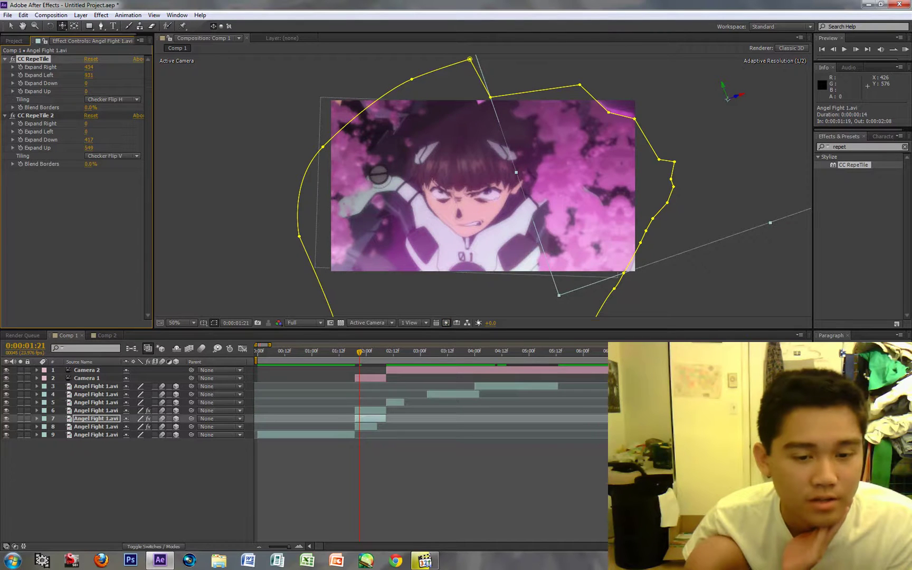
Examine the tiled edges of the camera transition frame by frame from 0:00:01:19 to 0:00:02:08.
left_click_drag(359, 352, 355, 352)
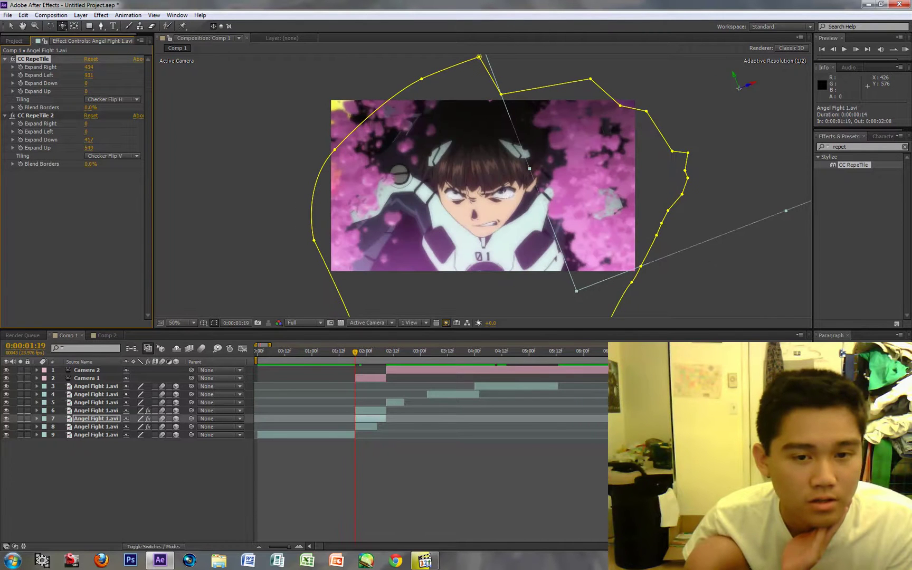
key("Page_Down")
key("Page_Down")
key("Page_Down")
key("Page_Up")
key("Page_Down")
key("Page_Down")
key("Page_Down")
key("Page_Down")
key("Page_Down")
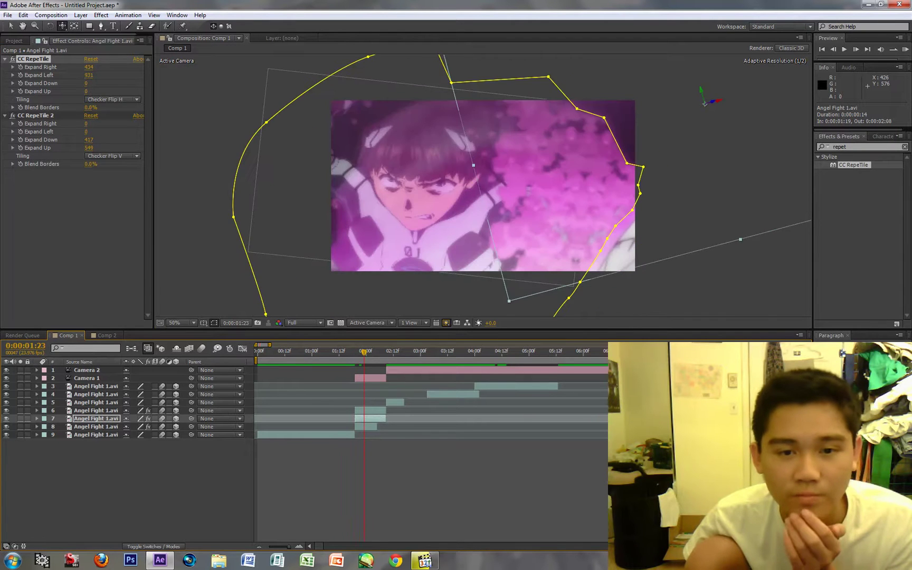
key("Page_Down")
key("Page_Down")
key("Page_Down")
key("Page_Down")
key("Page_Down")
key("Page_Down")
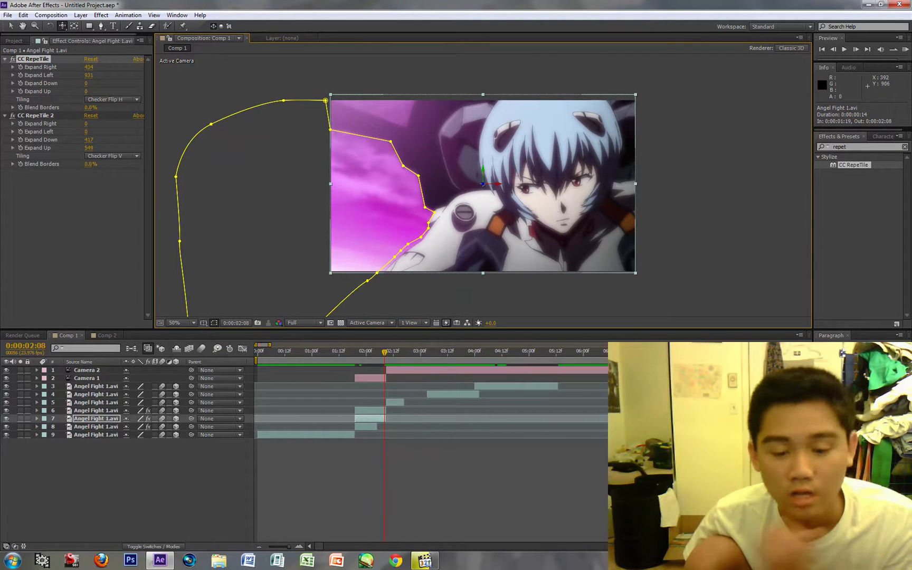
Step back through the camera transition from 0:00:02:08 and review it forward again up to 0:00:02:07.
key("Page_Up")
key("Page_Up")
key("Page_Up")
key("Page_Up")
key("Page_Up")
key("Page_Up")
key("Page_Up")
key("Page_Up")
key("Page_Up")
key("Page_Up")
key("Page_Up")
key("Page_Up")
key("Page_Up")
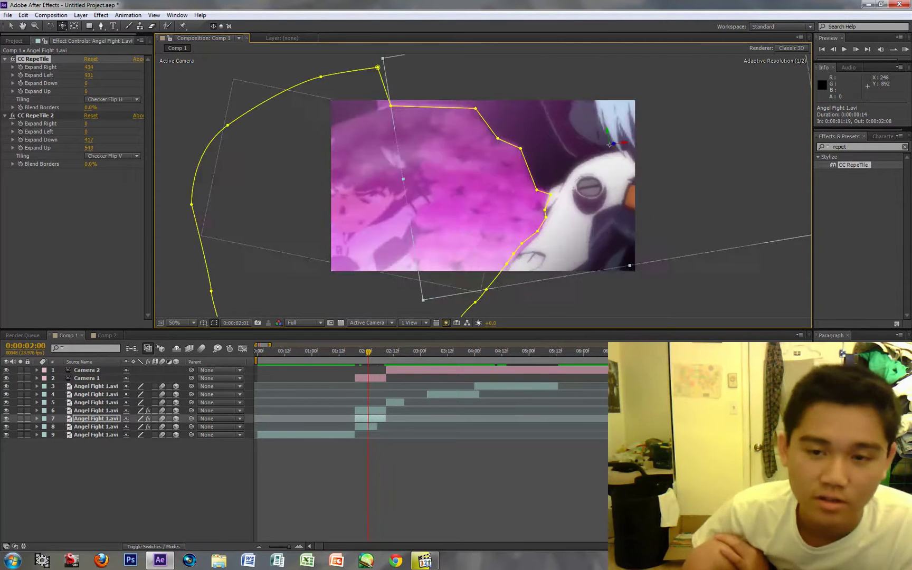
key("Page_Down")
key("Page_Down")
key("Page_Down")
key("Page_Down")
key("Page_Down")
key("Page_Down")
key("Page_Down")
key("Page_Down")
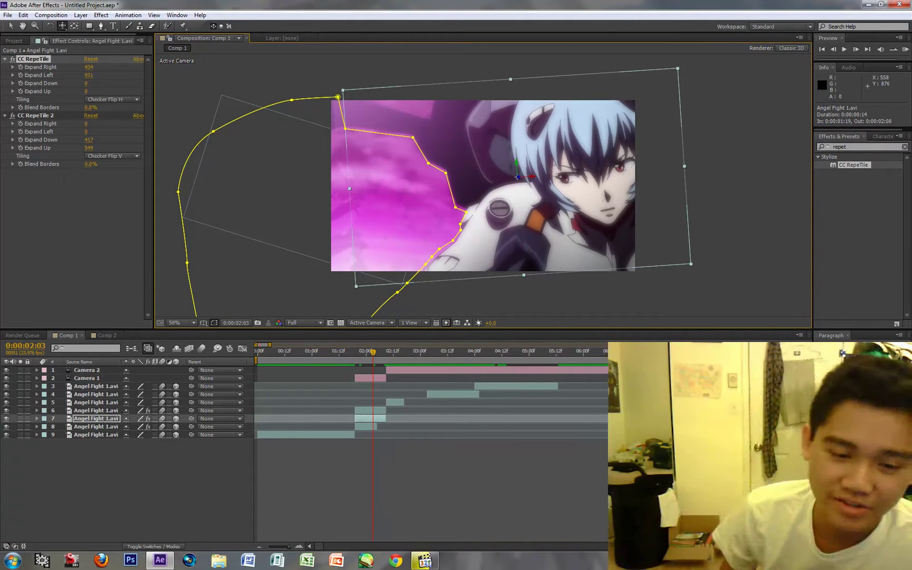
mouse_move(373, 351)
left_mouse_down()
mouse_move(397, 352)
mouse_move(371, 351)
left_mouse_up()
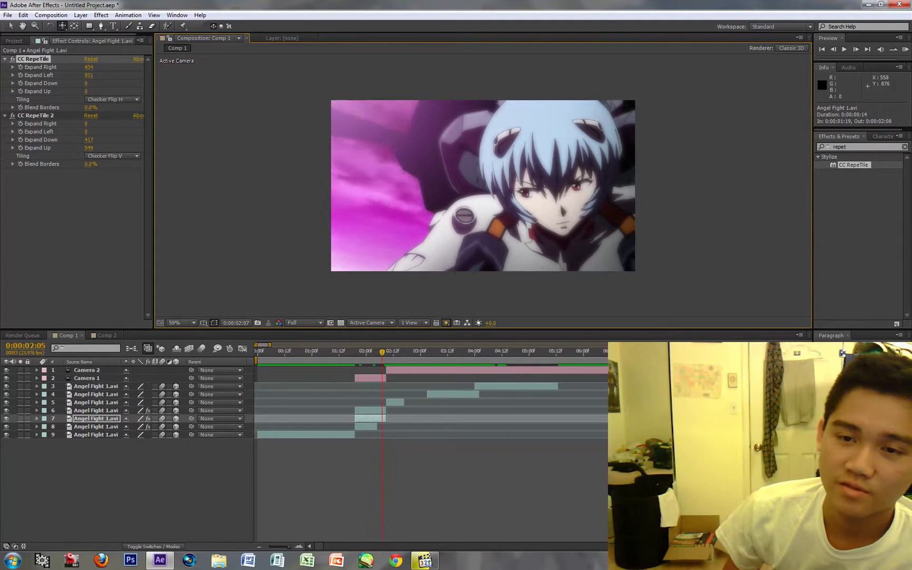